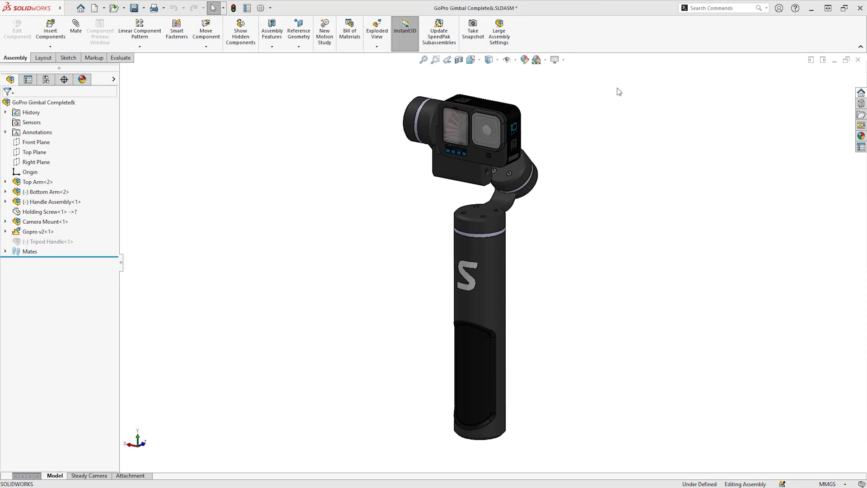
Enable the MotionManager toolbar and switch to the Steady Camera motion study
{"action": "right_click", "coordinate": [614, 38]}
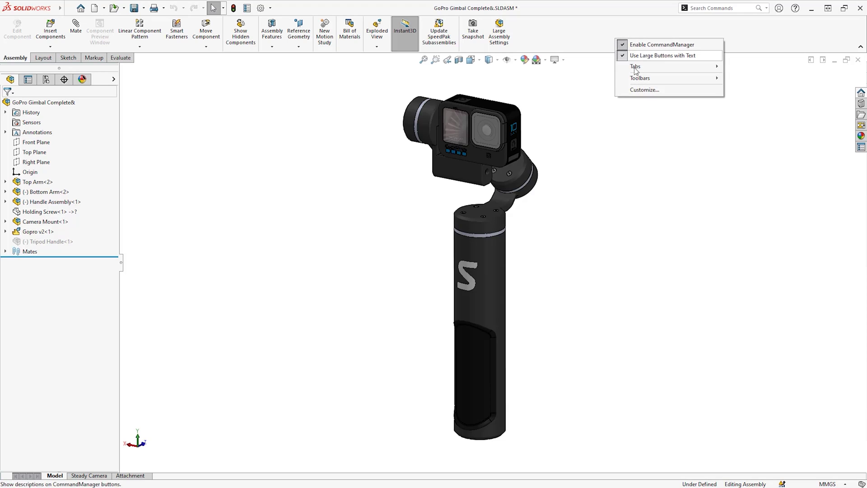
{"action": "mouse_move", "coordinate": [640, 68]}
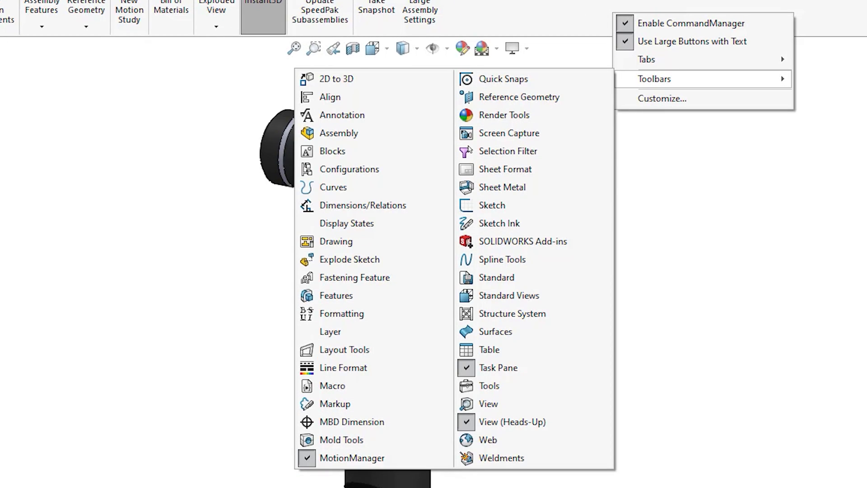
{"action": "key", "text": "Escape"}
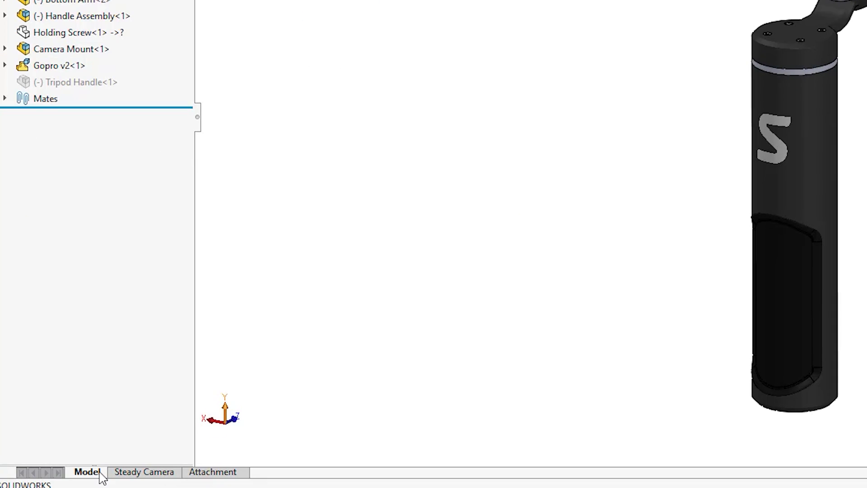
{"action": "left_click", "coordinate": [135, 473]}
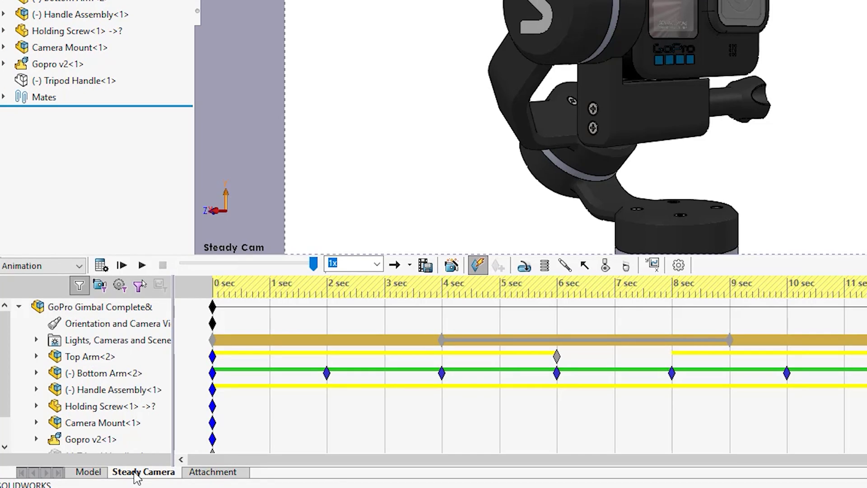
Keep Animation as the study type and play the 12-second Steady Camera animation
{"action": "left_click", "coordinate": [80, 266]}
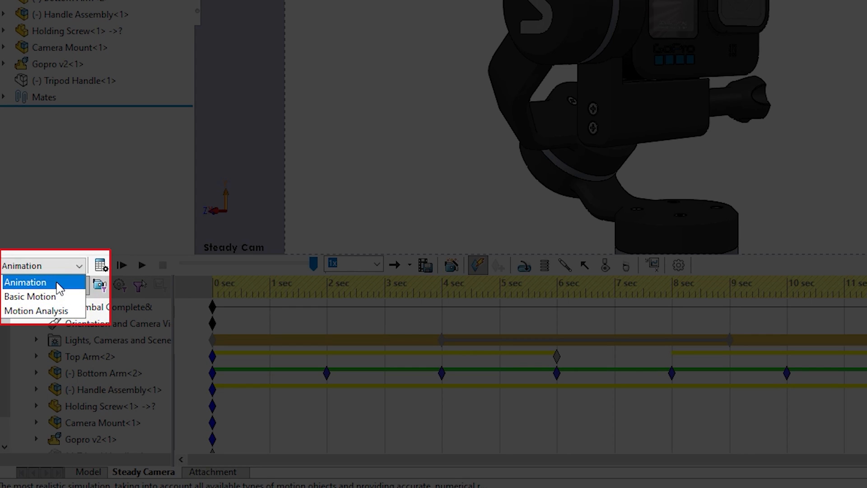
{"action": "left_click", "coordinate": [57, 282]}
{"action": "left_click", "coordinate": [99, 266]}
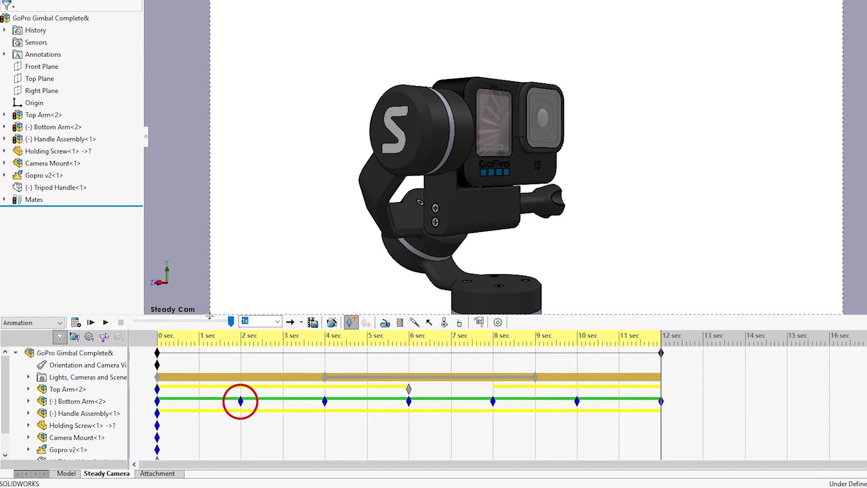
Scrub the timeline from 2 to about 3.5 seconds and expand Mates > Solved keyframes
{"action": "left_click", "coordinate": [240, 342]}
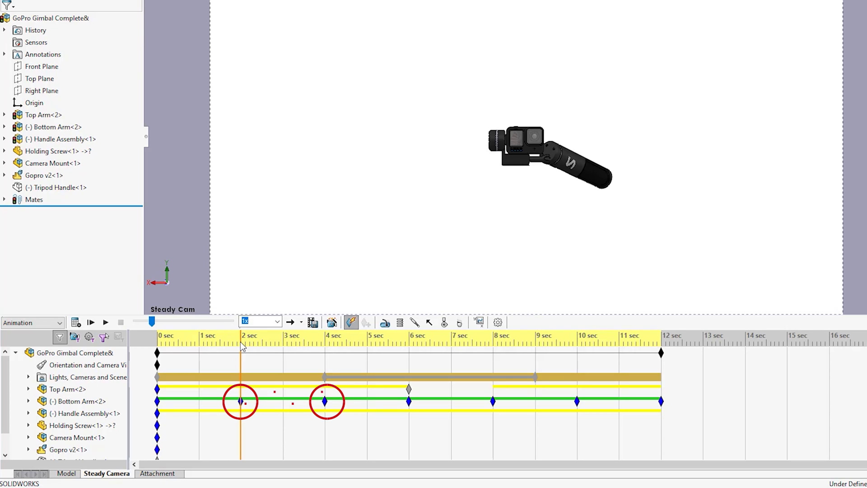
{"action": "mouse_move", "coordinate": [240, 341]}
{"action": "left_mouse_down"}
{"action": "mouse_move", "coordinate": [325, 345]}
{"action": "mouse_move", "coordinate": [151, 349]}
{"action": "left_mouse_up"}
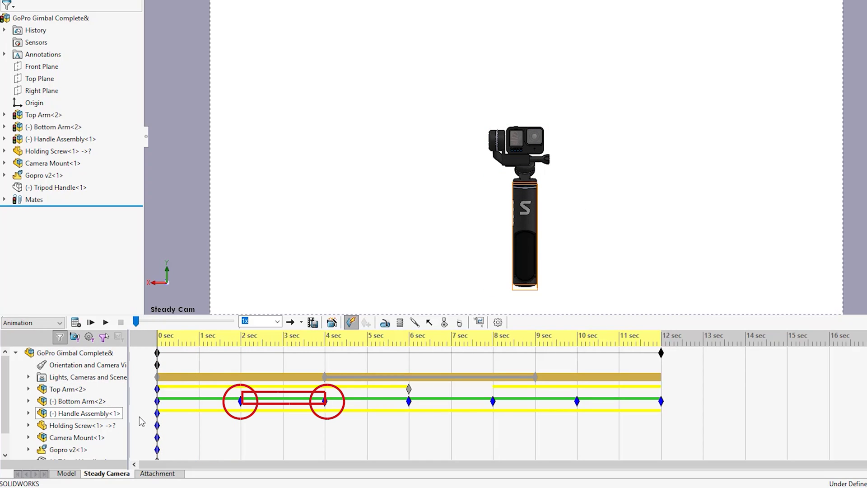
{"action": "scroll", "coordinate": [139, 416], "scroll_direction": "down", "scroll_amount": 2}
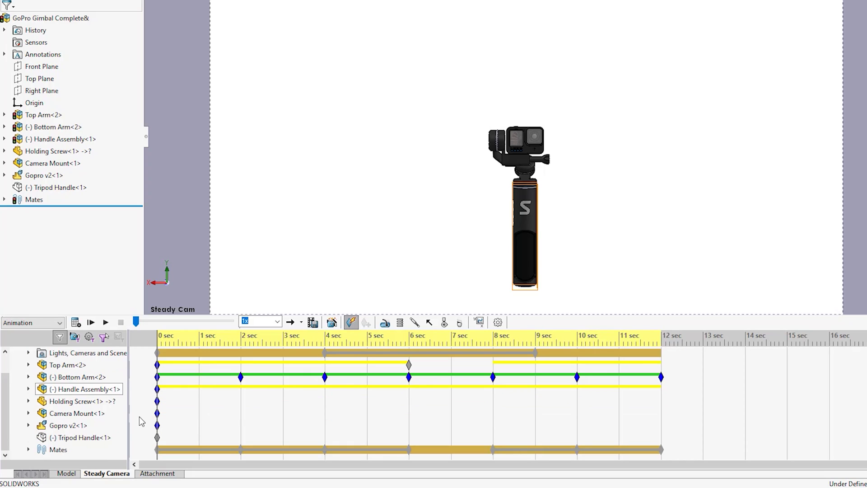
{"action": "left_click", "coordinate": [28, 450]}
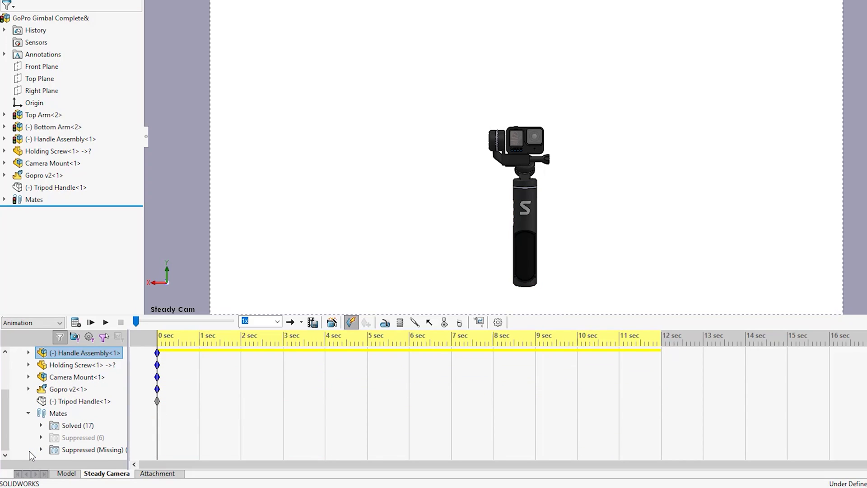
{"action": "left_click", "coordinate": [41, 426]}
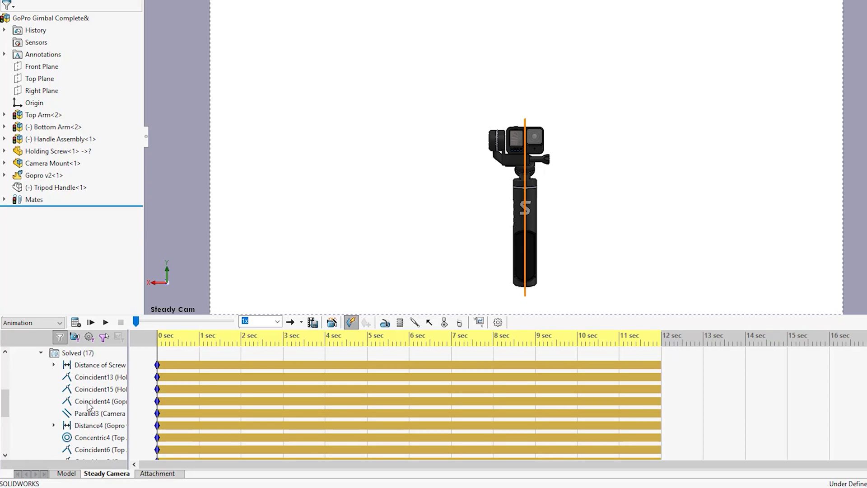
Show the Lights, Cameras and Scene keys including Steady Cam, scrubbing from 4 toward 9 seconds
{"action": "scroll", "coordinate": [217, 408], "scroll_direction": "down", "scroll_amount": 4}
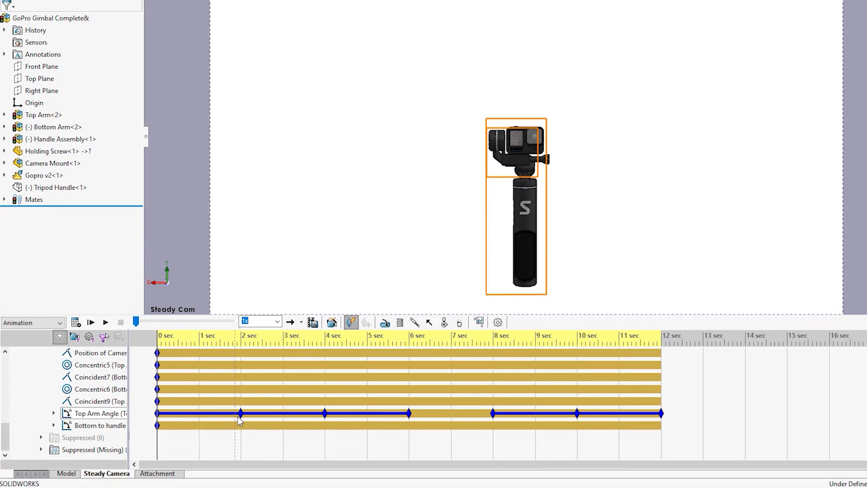
{"action": "scroll", "coordinate": [243, 416], "scroll_direction": "up", "scroll_amount": 6}
{"action": "scroll", "coordinate": [284, 410], "scroll_direction": "up", "scroll_amount": 2}
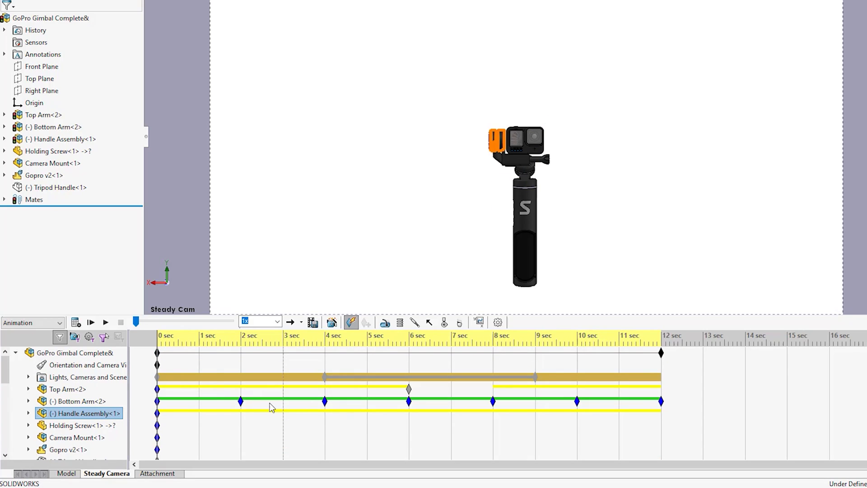
{"action": "left_click", "coordinate": [28, 376]}
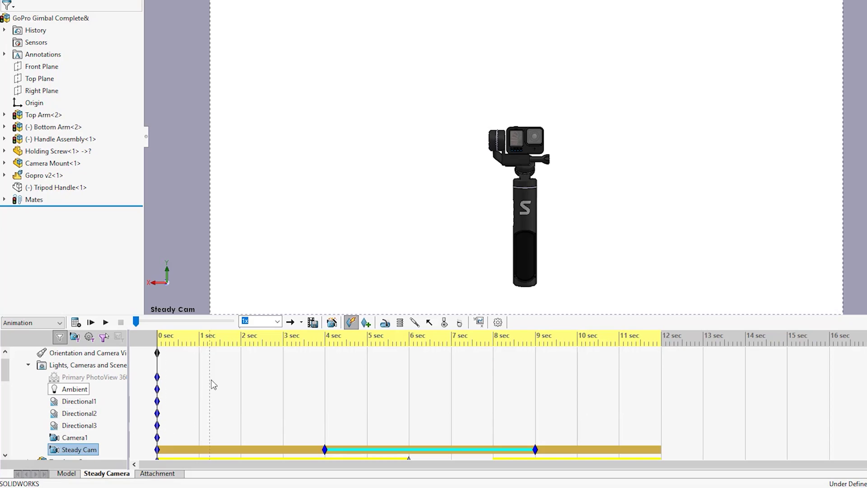
{"action": "left_click_drag", "start_coordinate": [164, 341], "coordinate": [306, 363]}
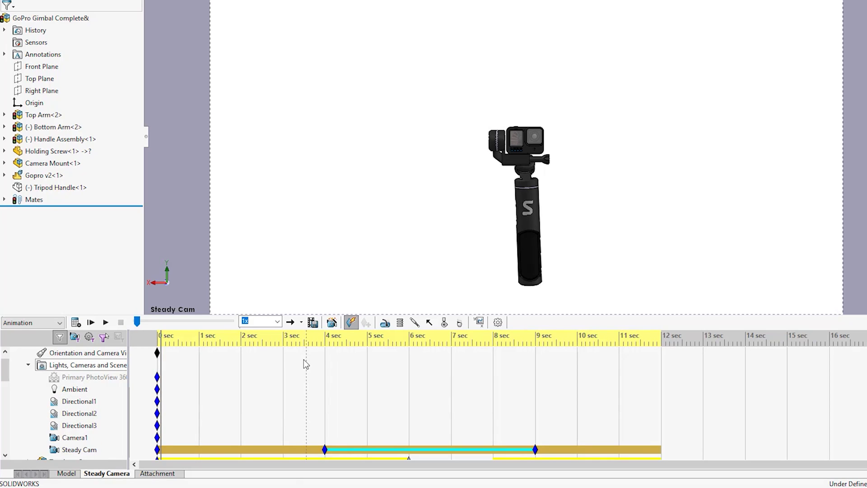
{"action": "left_click", "coordinate": [325, 342]}
{"action": "scroll", "coordinate": [325, 340], "scroll_direction": "down", "scroll_amount": 1}
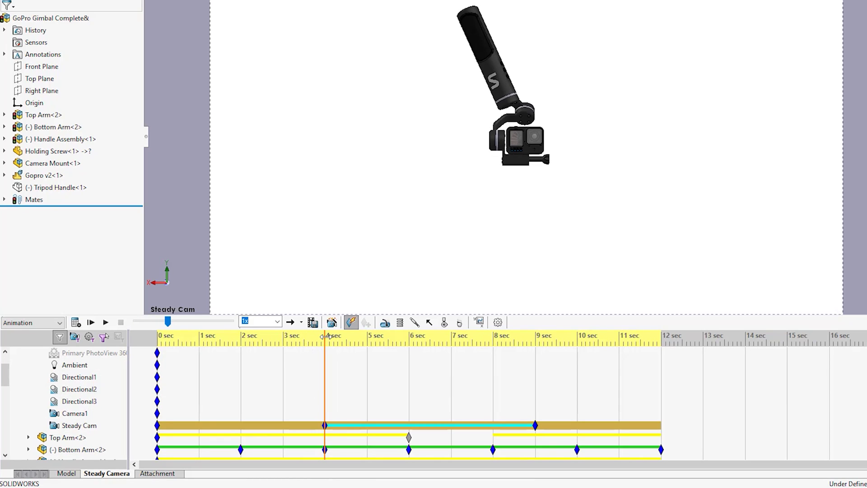
{"action": "mouse_move", "coordinate": [326, 336]}
{"action": "left_mouse_down"}
{"action": "mouse_move", "coordinate": [532, 348]}
{"action": "mouse_move", "coordinate": [326, 348]}
{"action": "left_mouse_up"}
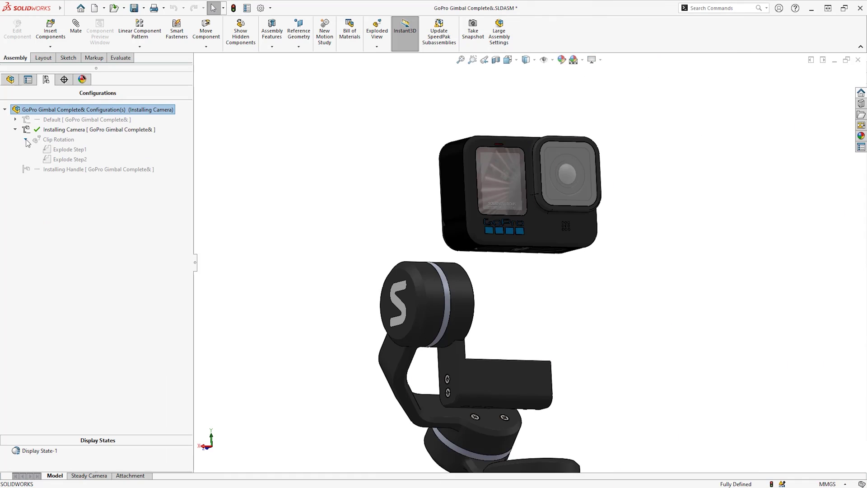
Explode the Clip Rotation exploded view from the ConfigurationManager
{"action": "right_click", "coordinate": [49, 144]}
{"action": "left_click", "coordinate": [59, 149]}
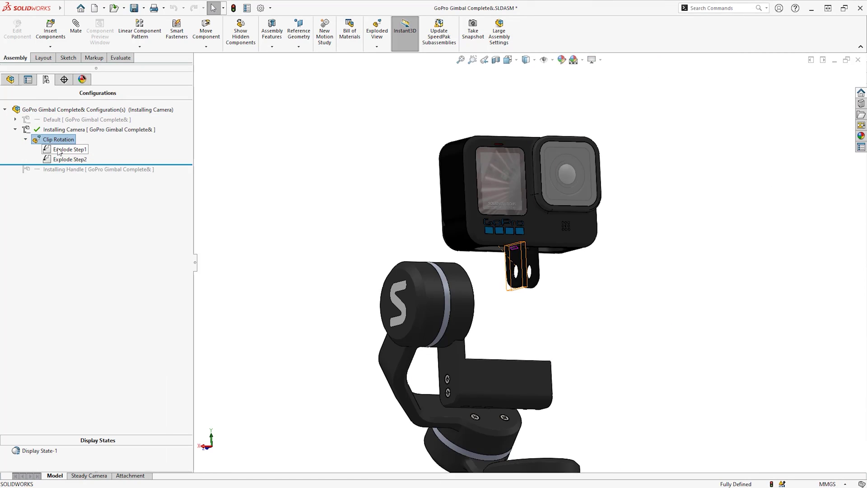
{"action": "left_click", "coordinate": [228, 167]}
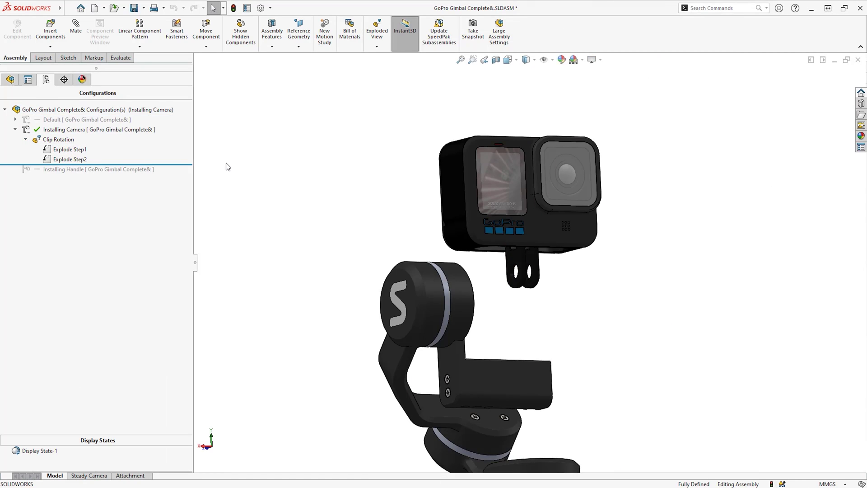
Collapse Clip Rotation, then replay it with Animate explode through 4 seconds
{"action": "right_click", "coordinate": [66, 142]}
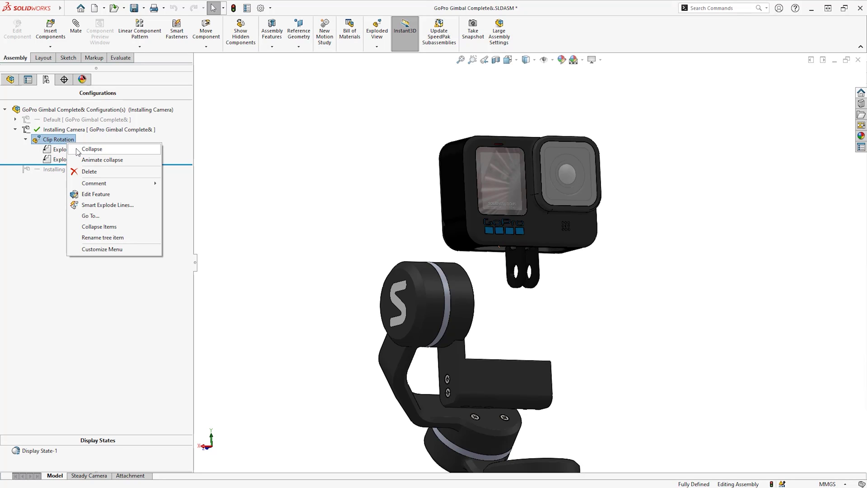
{"action": "left_click", "coordinate": [78, 151]}
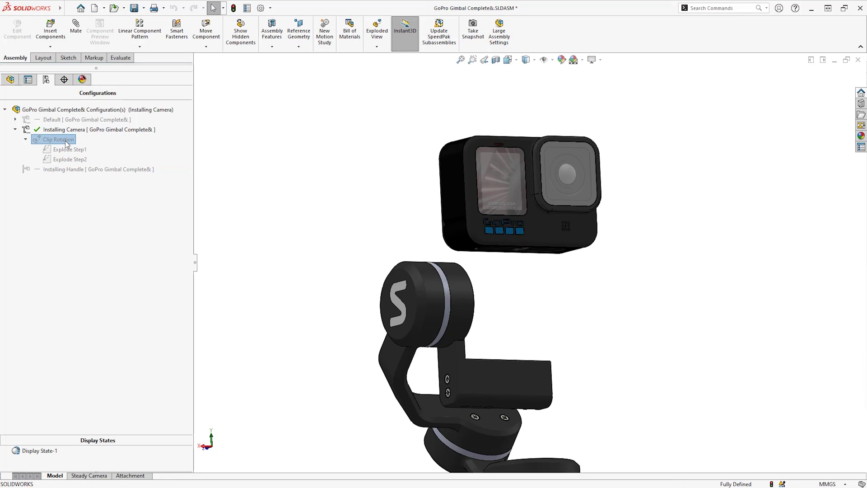
{"action": "right_click", "coordinate": [67, 141]}
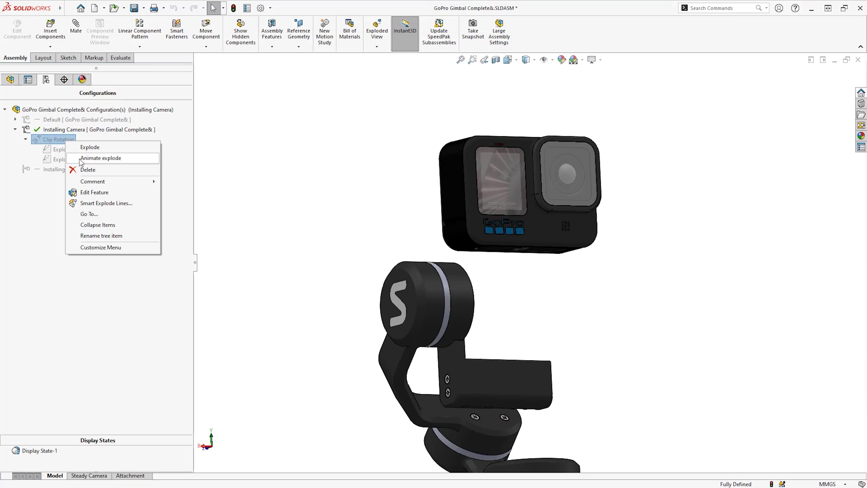
{"action": "left_click", "coordinate": [80, 158]}
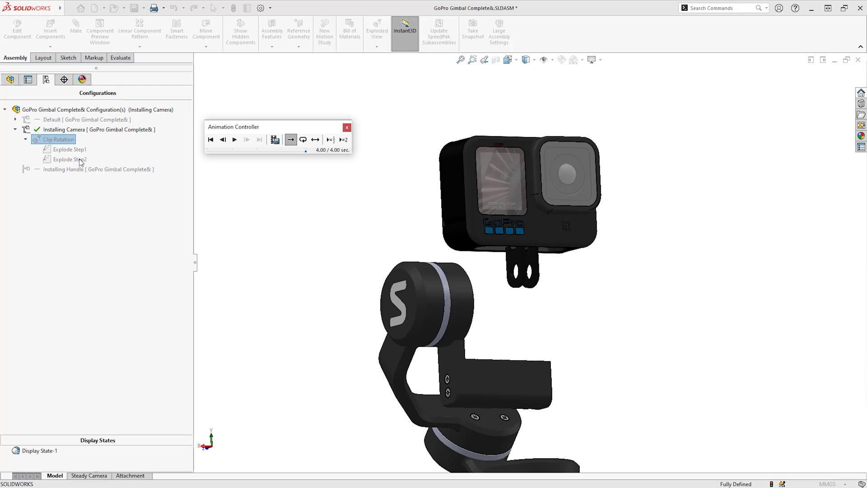
Choose MP4 as the animation video format, then cancel without saving
{"action": "left_click", "coordinate": [274, 139]}
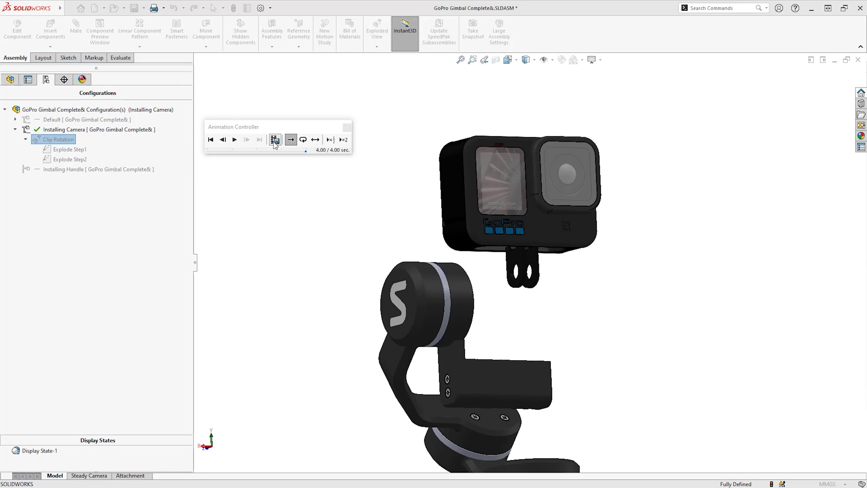
{"action": "left_click", "coordinate": [275, 144]}
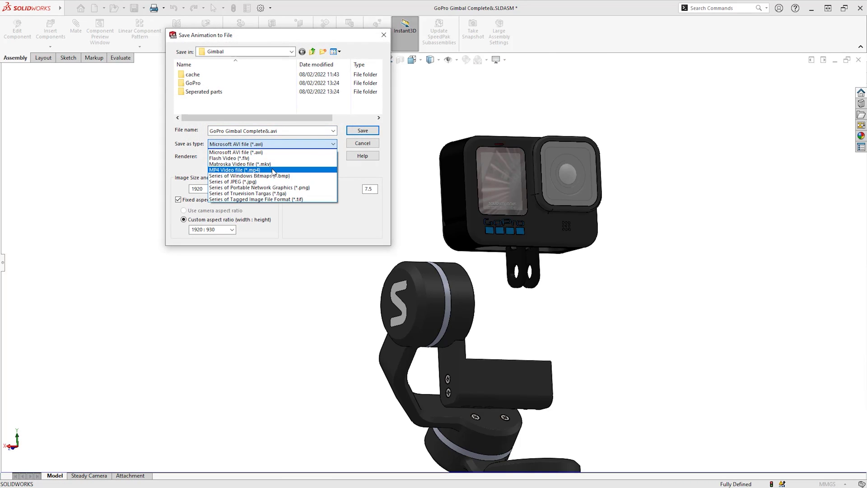
{"action": "left_click", "coordinate": [272, 161]}
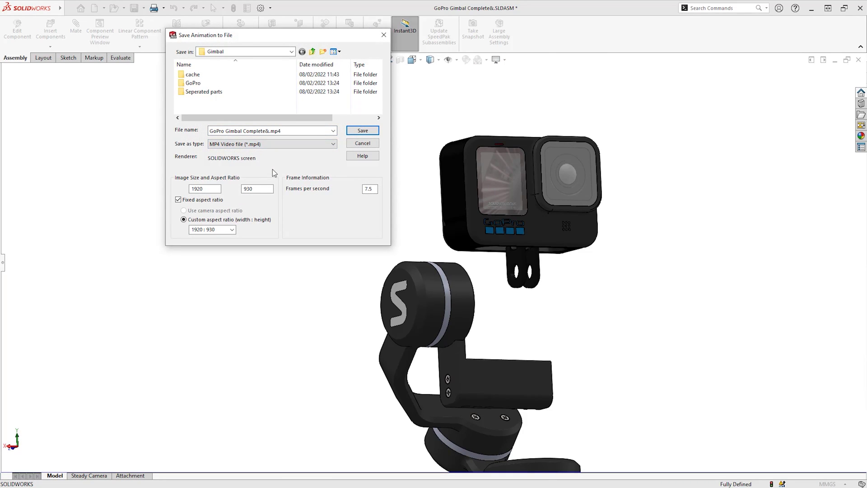
{"action": "left_click", "coordinate": [363, 143]}
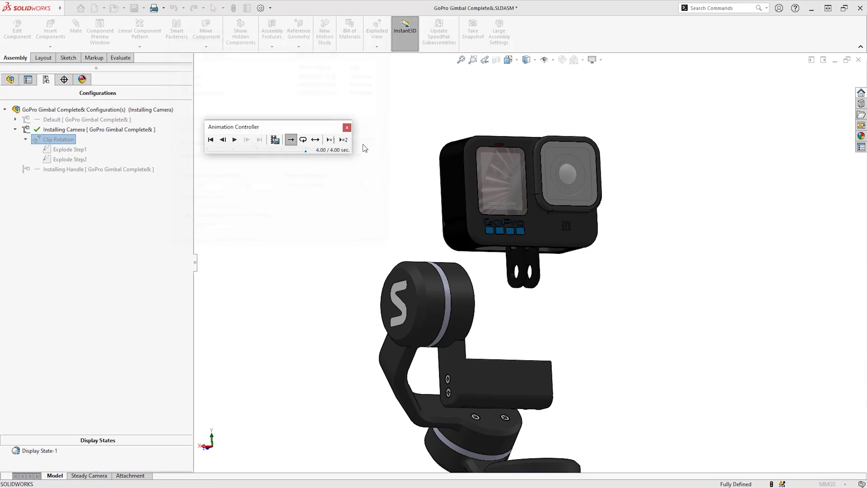
Close the animation controller and collapse the Clip Rotation exploded view
{"action": "left_click", "coordinate": [347, 128]}
{"action": "right_click", "coordinate": [87, 141]}
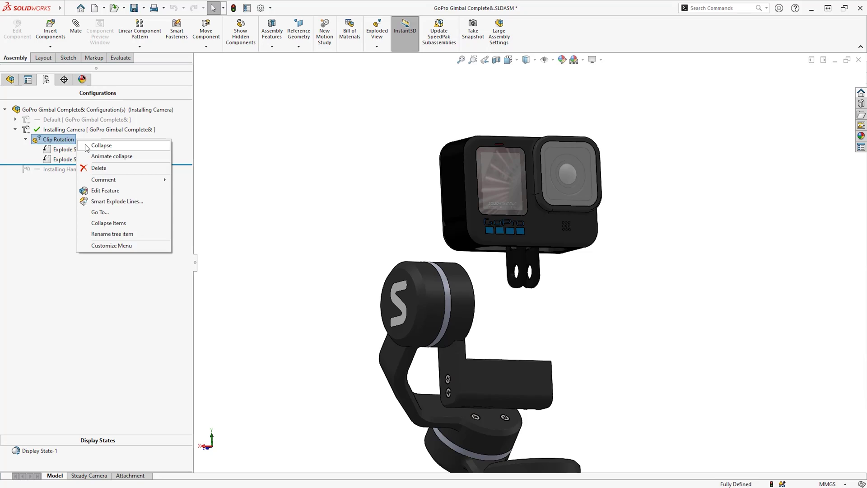
{"action": "left_click", "coordinate": [88, 146]}
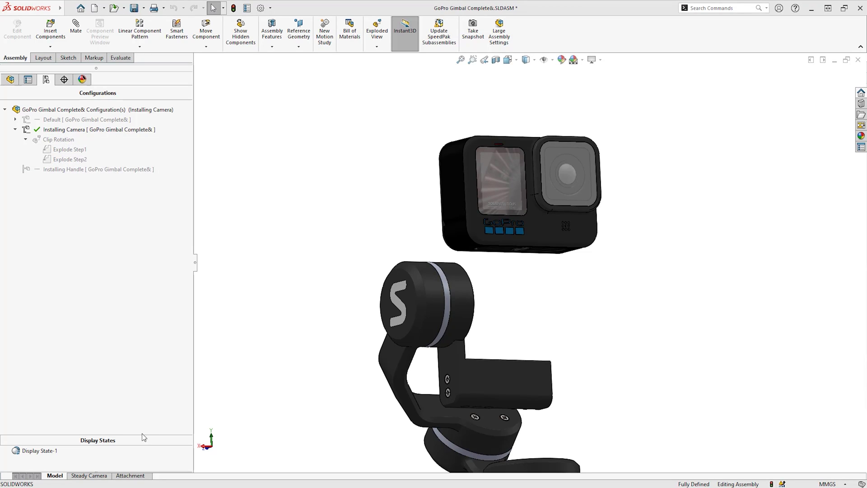
Create a new motion study and rename it 'Camera Attachment'
{"action": "right_click", "coordinate": [104, 476]}
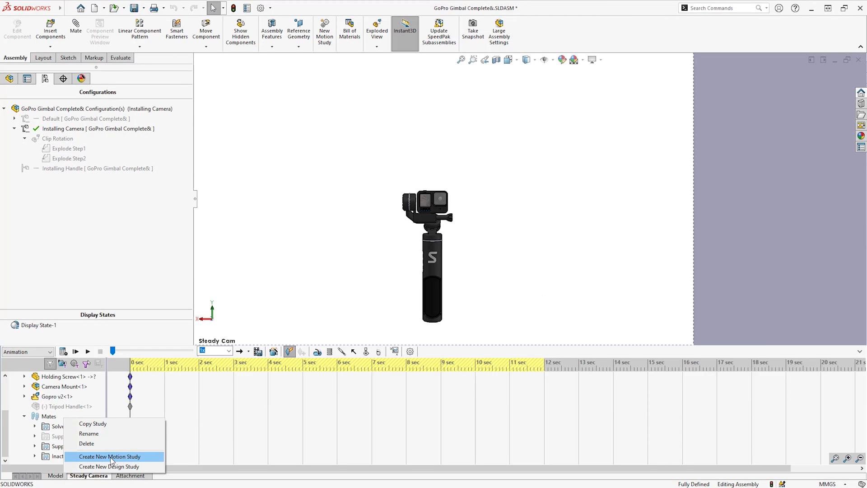
{"action": "left_click", "coordinate": [110, 457]}
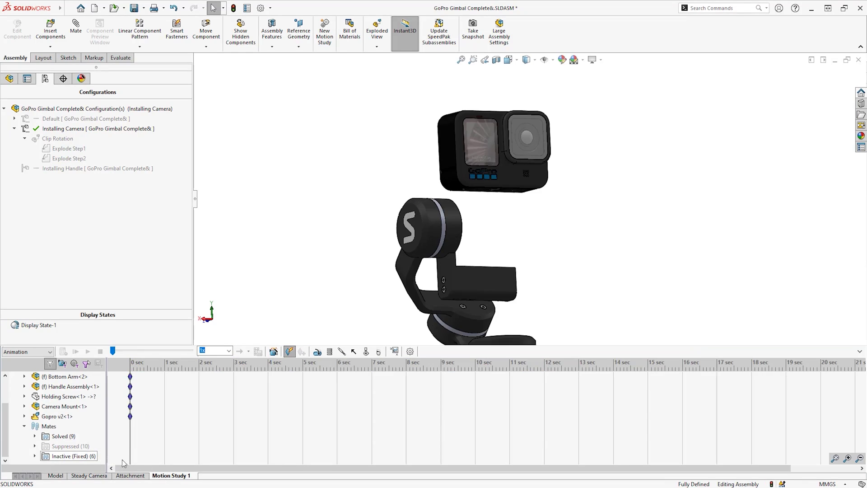
{"action": "right_click", "coordinate": [168, 476]}
{"action": "left_click", "coordinate": [169, 438]}
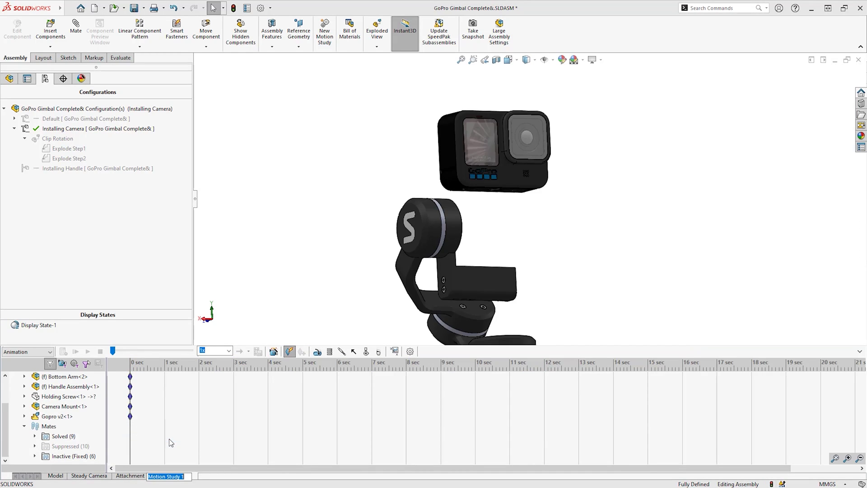
{"action": "type", "text": "Camera Attachment"}
{"action": "key", "text": "Return"}
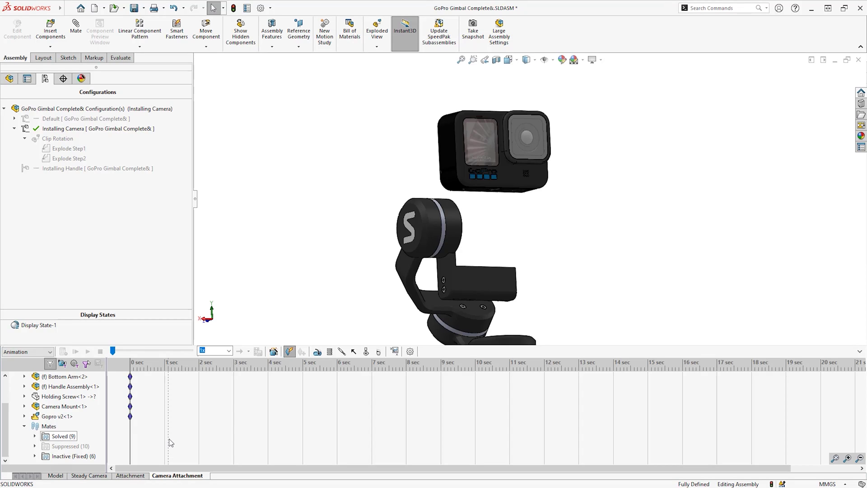
Use the Animation Wizard to add an explode animation lasting 2 seconds, starting at 1 second
{"action": "left_click", "coordinate": [67, 376]}
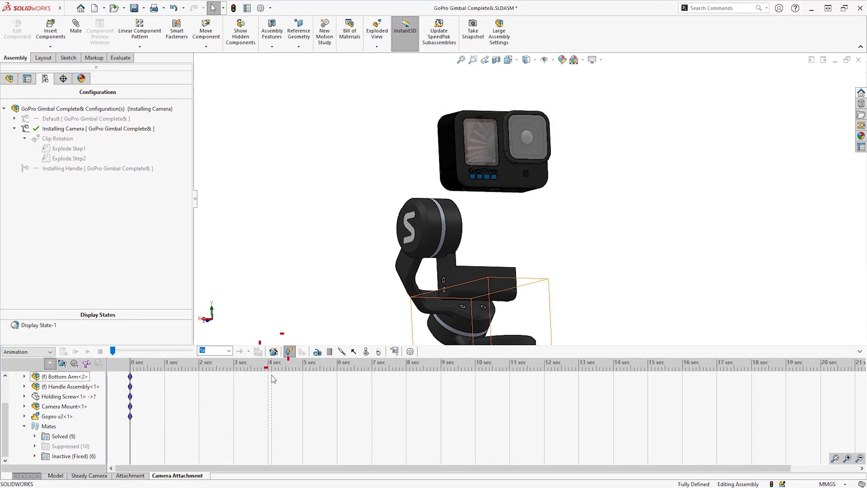
{"action": "left_click", "coordinate": [273, 351]}
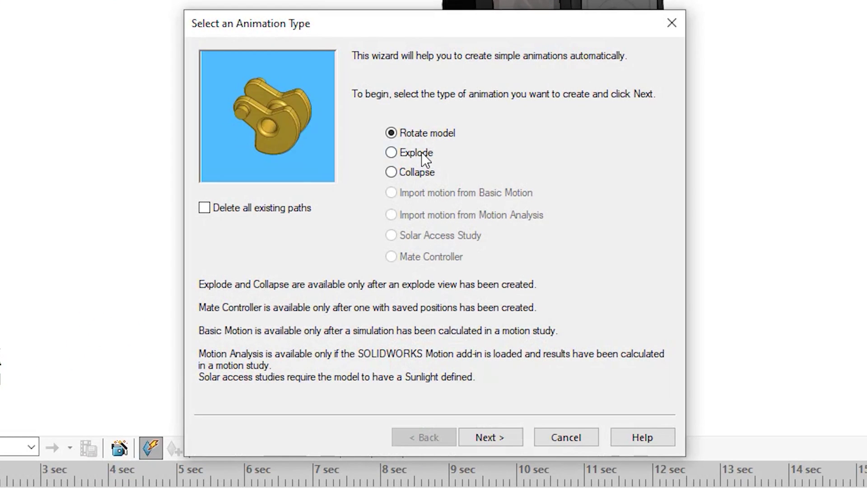
{"action": "left_click", "coordinate": [421, 152]}
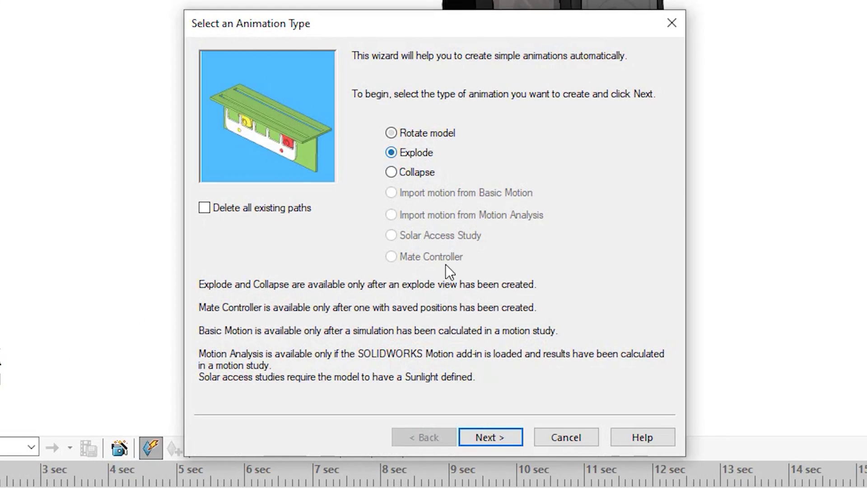
{"action": "left_click", "coordinate": [505, 438]}
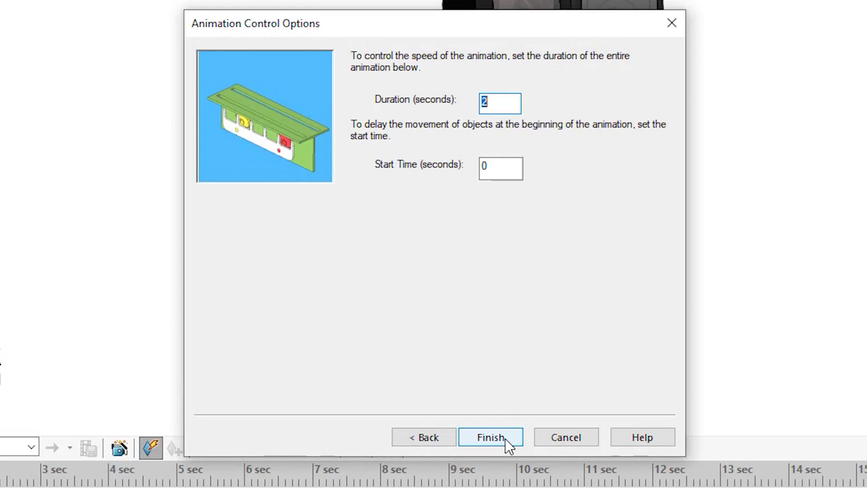
{"action": "key", "text": "Tab"}
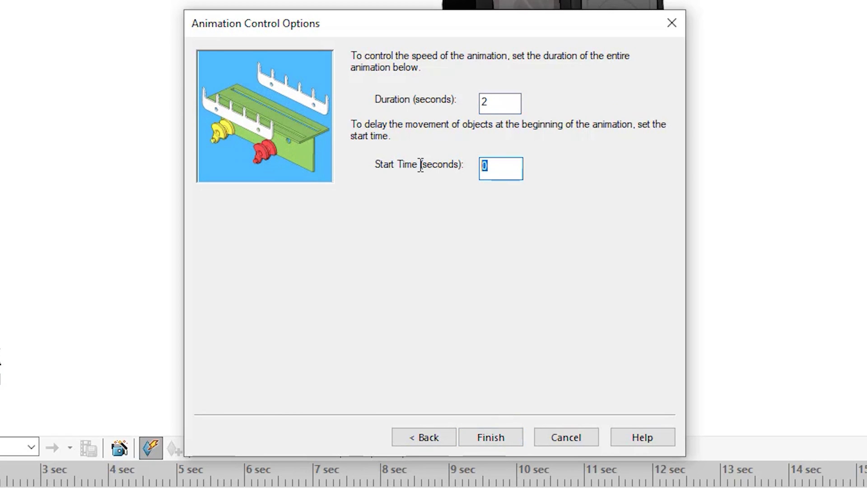
{"action": "type", "text": "1"}
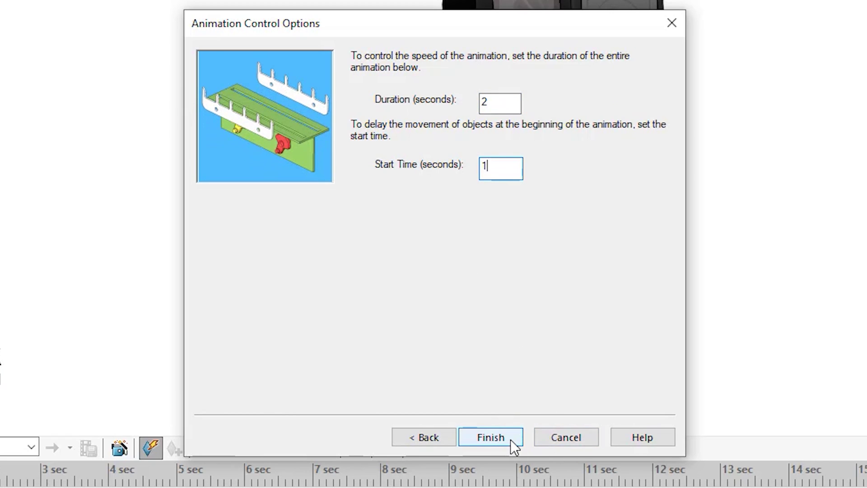
{"action": "left_click", "coordinate": [509, 439]}
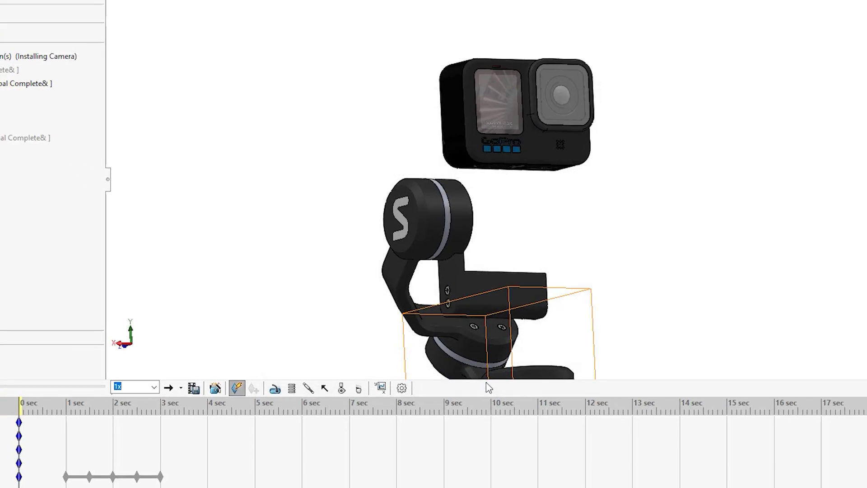
Scrub the Camera Attachment timeline between 2 and 3.5 seconds and return to 3 seconds
{"action": "scroll", "coordinate": [155, 444], "scroll_direction": "down", "scroll_amount": 2}
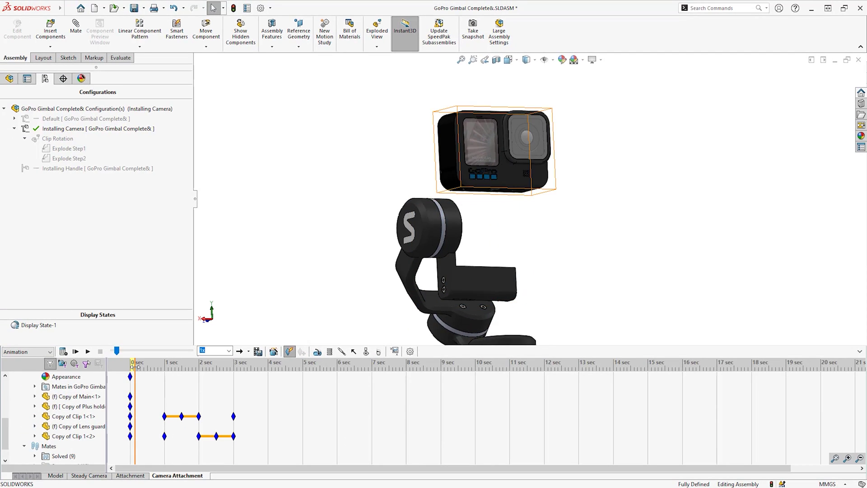
{"action": "left_click_drag", "start_coordinate": [131, 367], "coordinate": [233, 368]}
{"action": "left_click_drag", "start_coordinate": [198, 415], "coordinate": [210, 415]}
{"action": "left_click", "coordinate": [200, 366]}
{"action": "left_click_drag", "start_coordinate": [200, 367], "coordinate": [254, 372]}
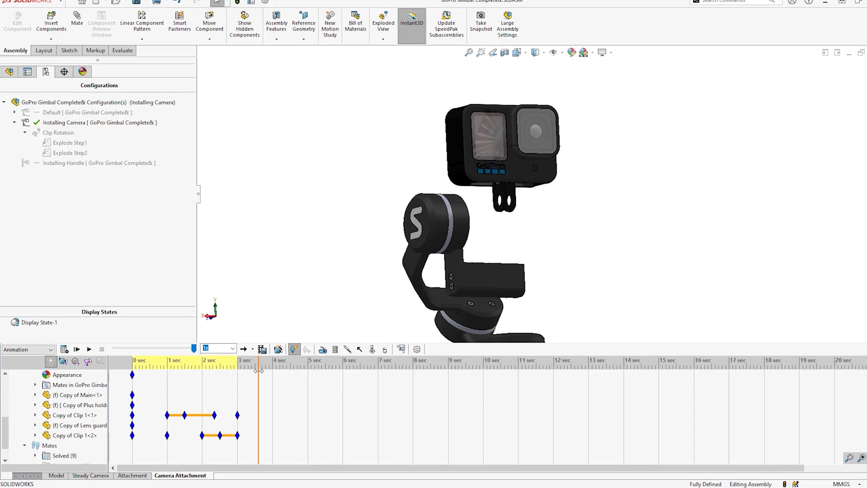
{"action": "left_click_drag", "start_coordinate": [456, 281], "coordinate": [422, 280]}
{"action": "scroll", "coordinate": [111, 342], "scroll_direction": "up", "scroll_amount": 1}
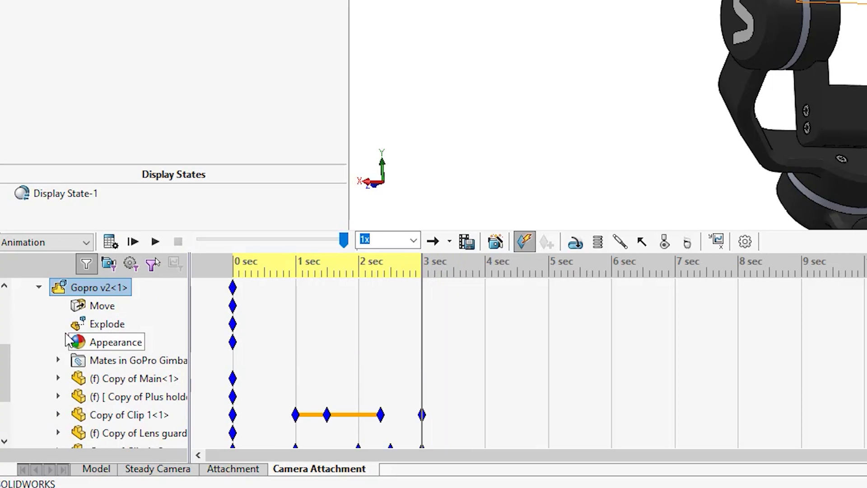
{"action": "left_click", "coordinate": [39, 287]}
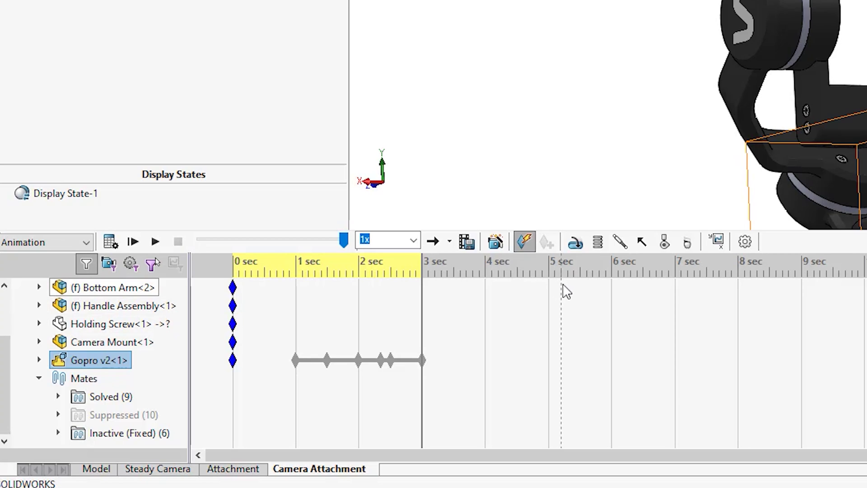
Key Gopro v2<1> at 3 seconds, then with Autokey lower it onto the gimbal at 5 seconds
{"action": "left_click", "coordinate": [117, 364]}
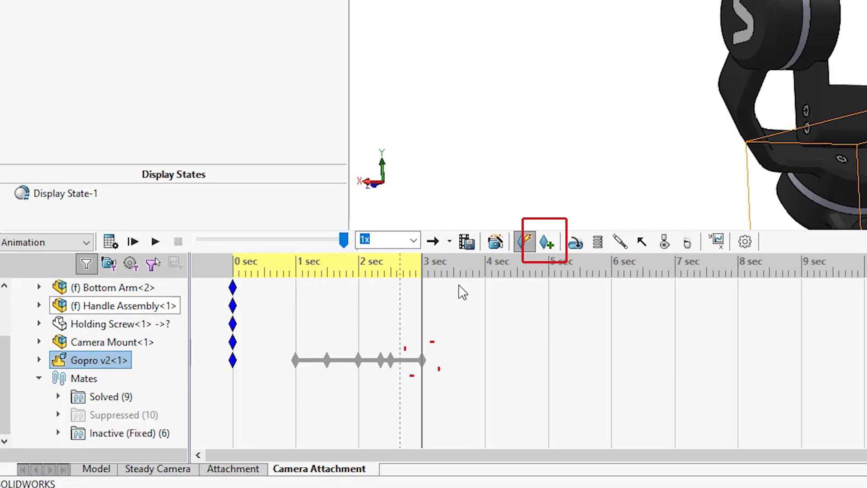
{"action": "left_click", "coordinate": [546, 243]}
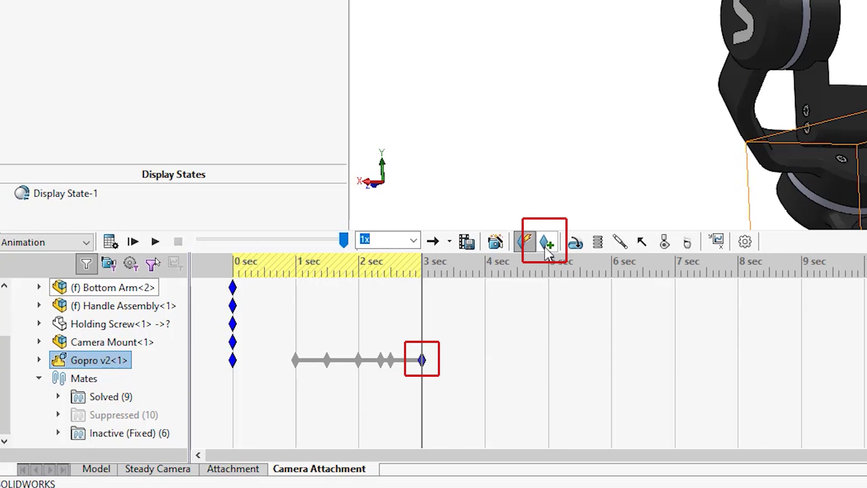
{"action": "left_click", "coordinate": [549, 270]}
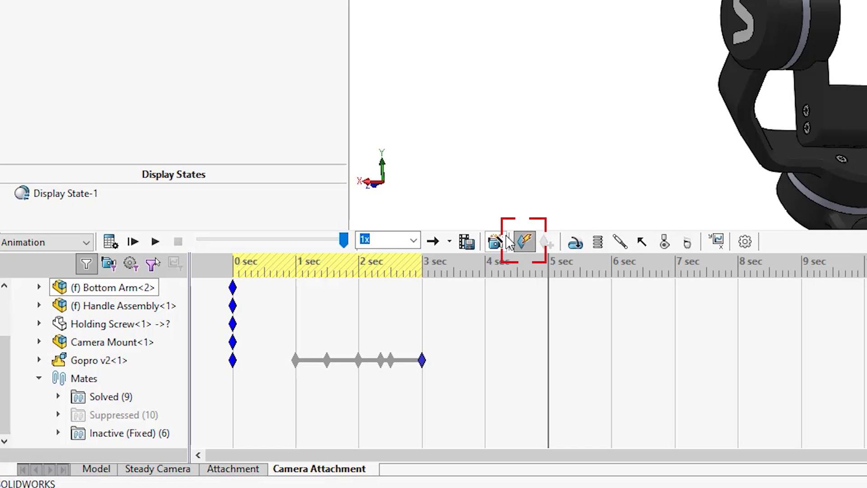
{"action": "left_click", "coordinate": [524, 242]}
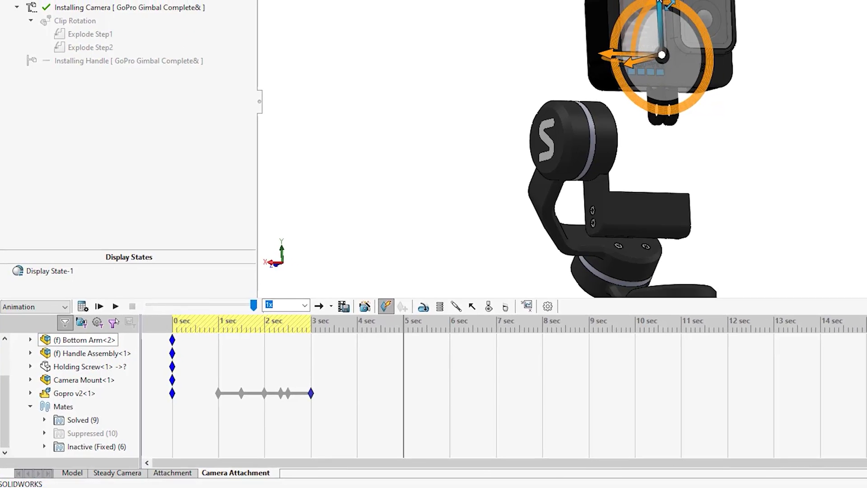
{"action": "left_click_drag", "start_coordinate": [663, 5], "coordinate": [663, 117]}
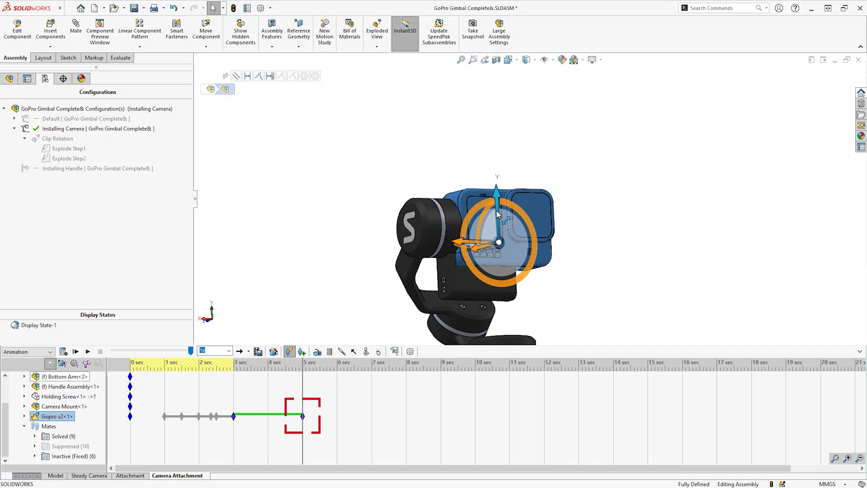
{"action": "left_click", "coordinate": [333, 293]}
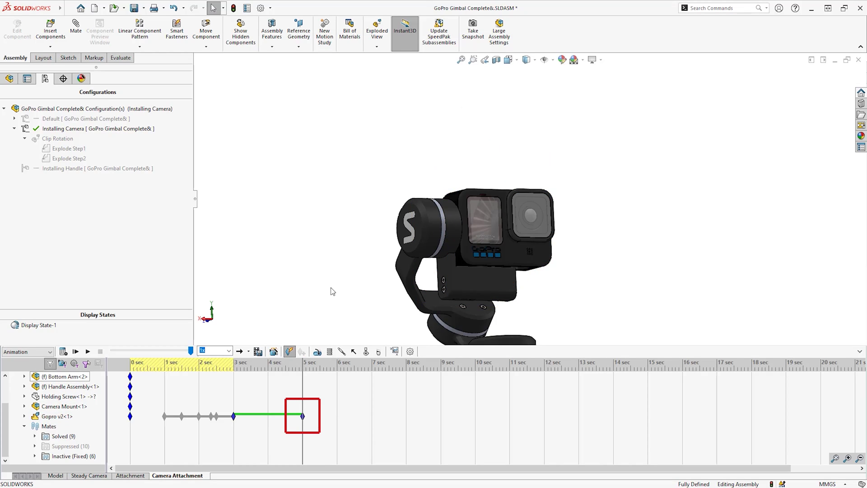
{"action": "mouse_move", "coordinate": [303, 365]}
{"action": "left_mouse_down"}
{"action": "mouse_move", "coordinate": [217, 365]}
{"action": "mouse_move", "coordinate": [309, 364]}
{"action": "mouse_move", "coordinate": [236, 373]}
{"action": "mouse_move", "coordinate": [302, 376]}
{"action": "left_mouse_up"}
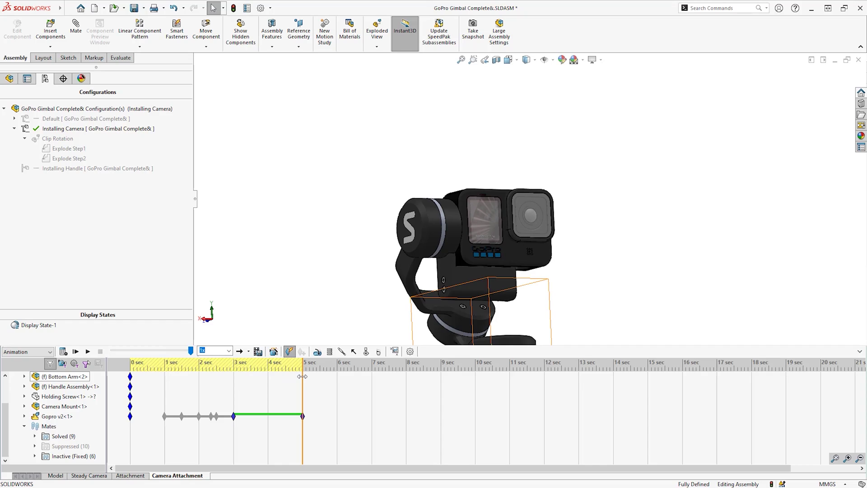
Key Holding Screw<1> at 5 seconds and make it visible again at 6 seconds
{"action": "left_click", "coordinate": [68, 396]}
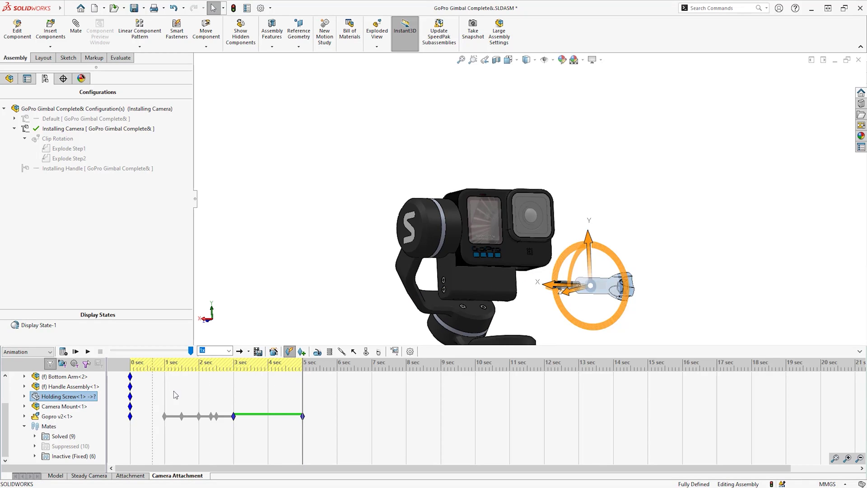
{"action": "left_click", "coordinate": [305, 354]}
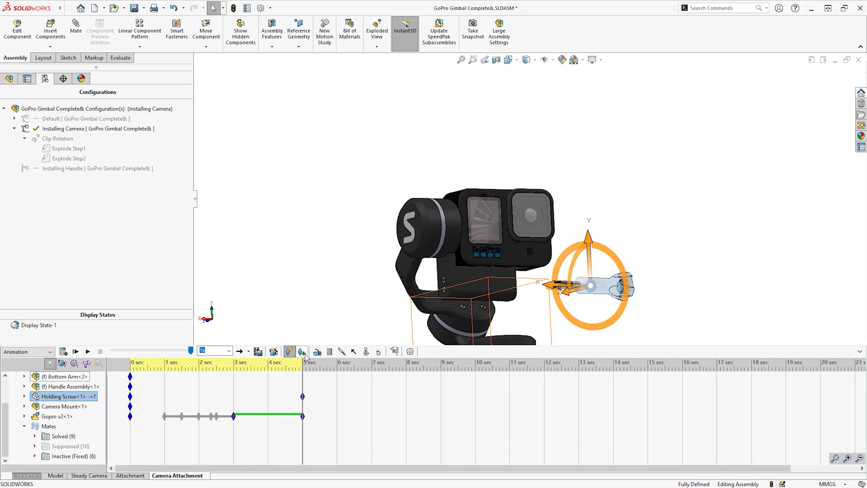
{"action": "left_click", "coordinate": [337, 368]}
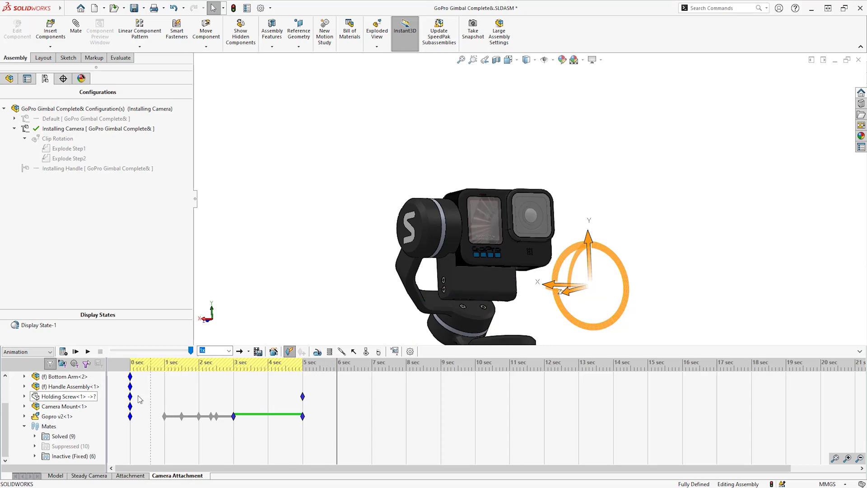
{"action": "right_click", "coordinate": [85, 397]}
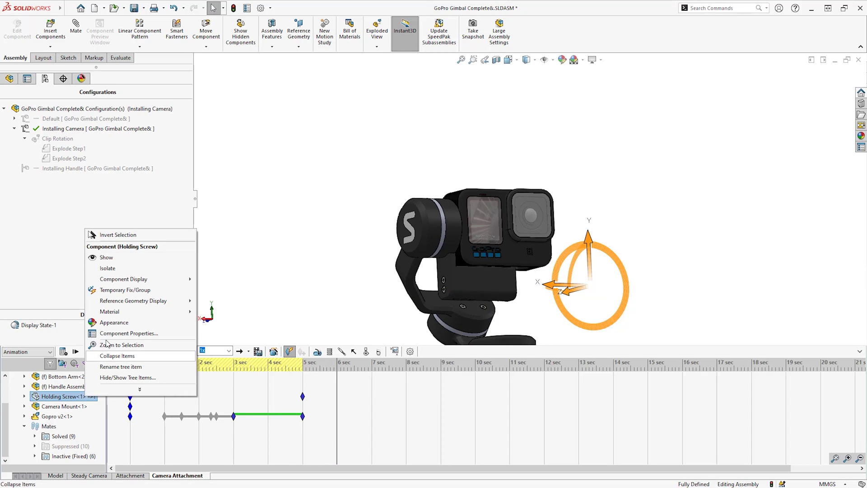
{"action": "left_click", "coordinate": [118, 260]}
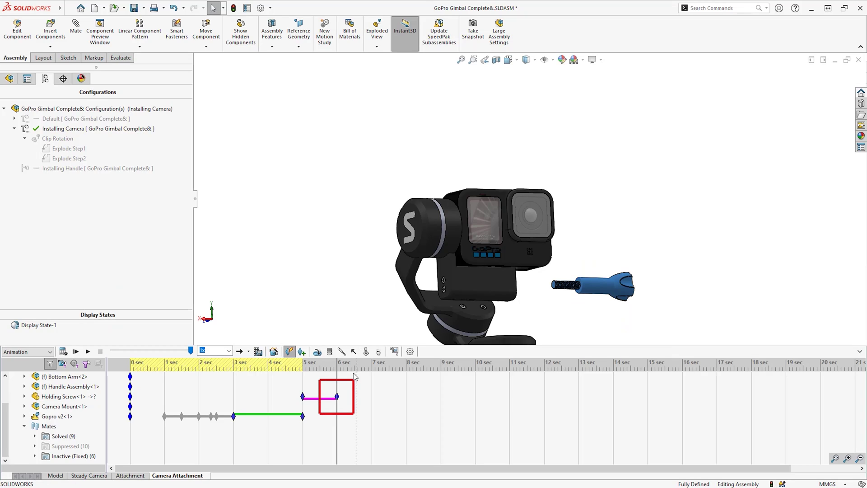
Rewind to 5 seconds and replay the Camera Attachment study from the start
{"action": "left_click_drag", "start_coordinate": [336, 369], "coordinate": [302, 371]}
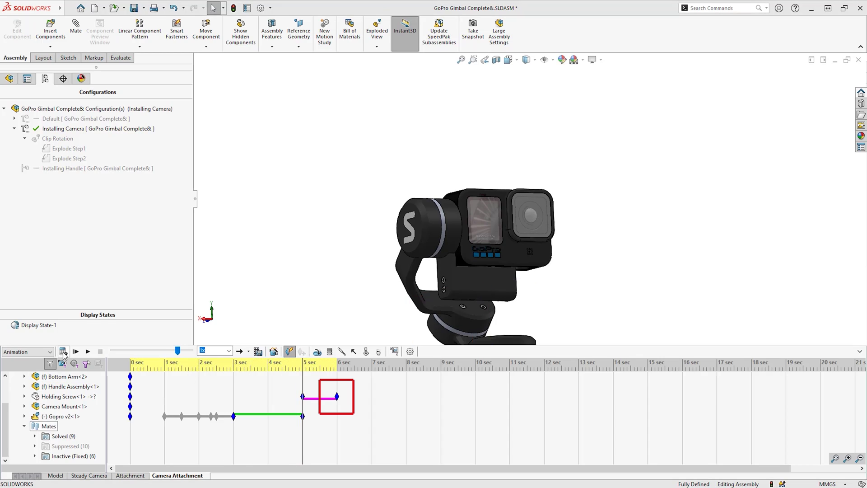
{"action": "left_click", "coordinate": [63, 352]}
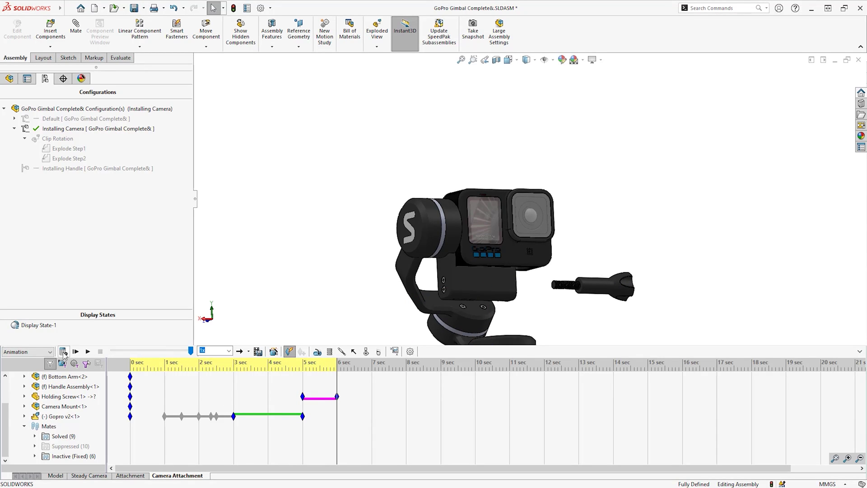
{"action": "left_click", "coordinate": [75, 352]}
Add a key for the Distance of Screw mate at 50 mm at 6 seconds
{"action": "left_click", "coordinate": [35, 436]}
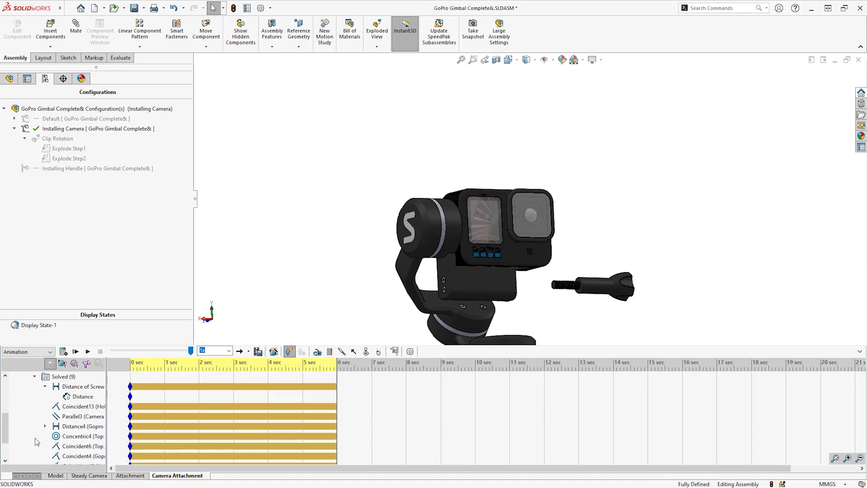
{"action": "left_click", "coordinate": [45, 386]}
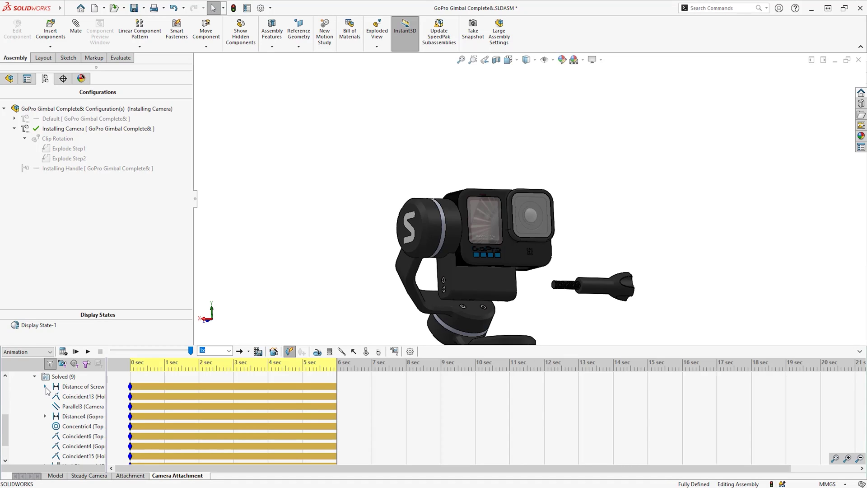
{"action": "left_click", "coordinate": [70, 386]}
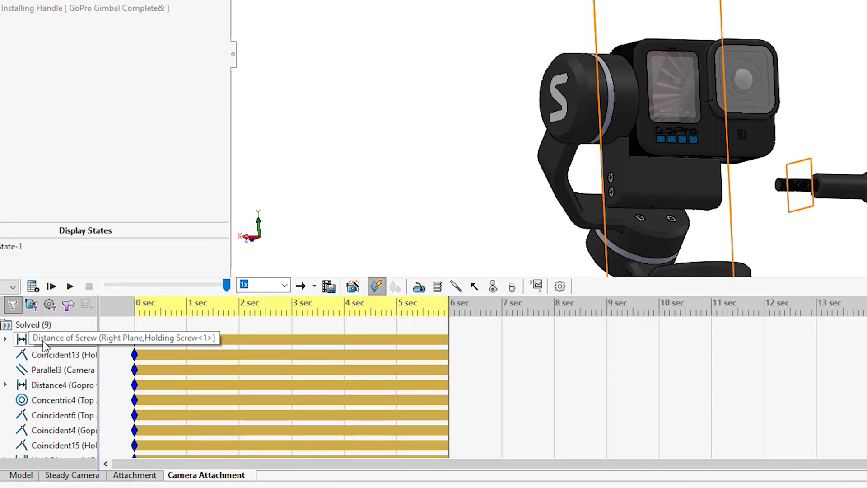
{"action": "left_click", "coordinate": [48, 341]}
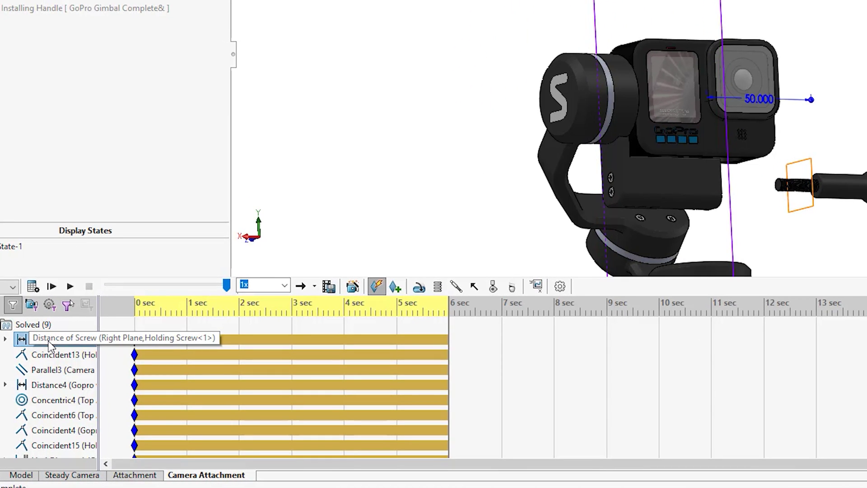
{"action": "left_click", "coordinate": [189, 309]}
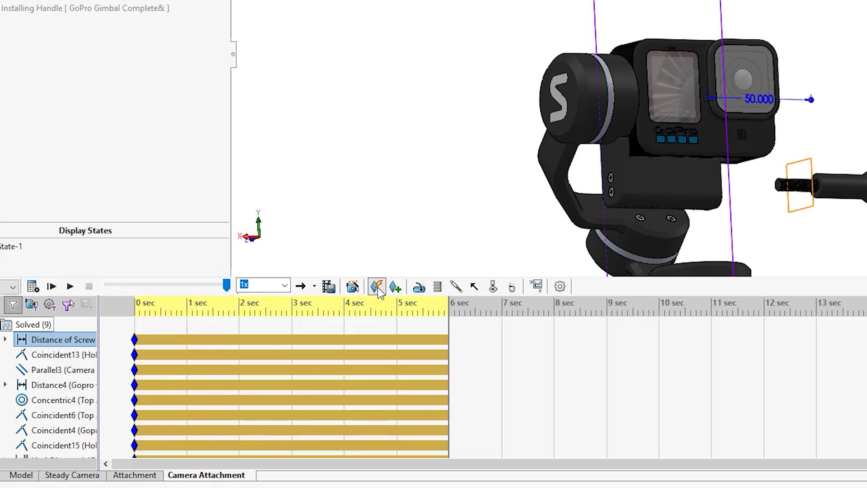
{"action": "left_click", "coordinate": [395, 286]}
Set the Distance of Screw mate to 0 mm at 9 seconds
{"action": "left_click", "coordinate": [608, 315]}
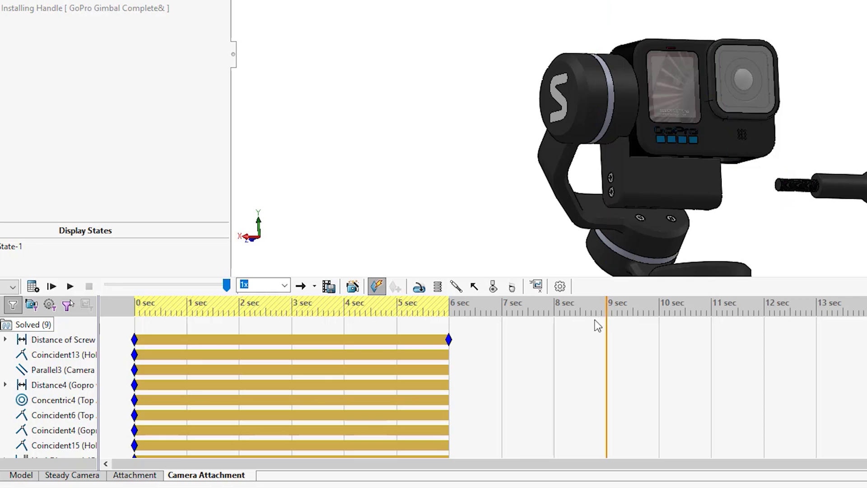
{"action": "left_click", "coordinate": [74, 343]}
{"action": "double_click", "coordinate": [68, 354]}
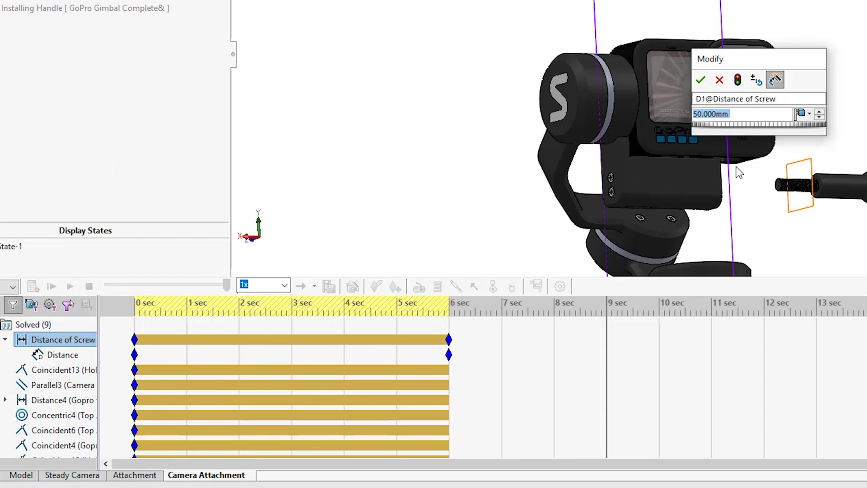
{"action": "type", "text": "0"}
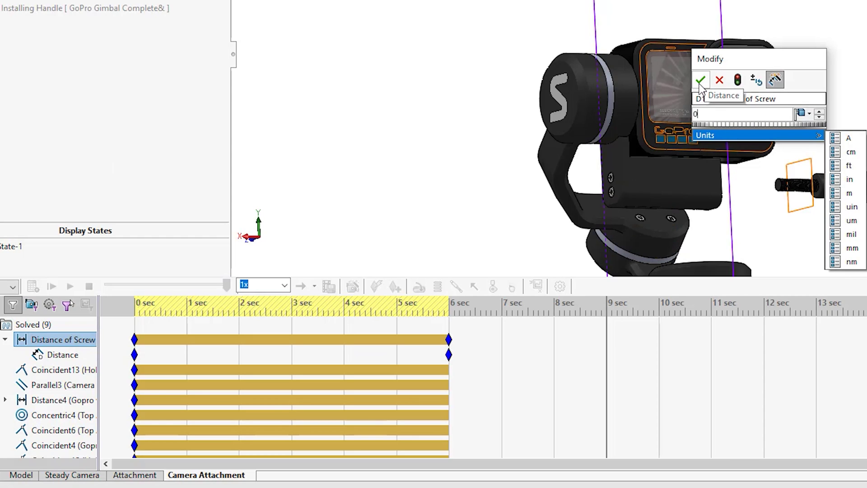
{"action": "left_click", "coordinate": [700, 81]}
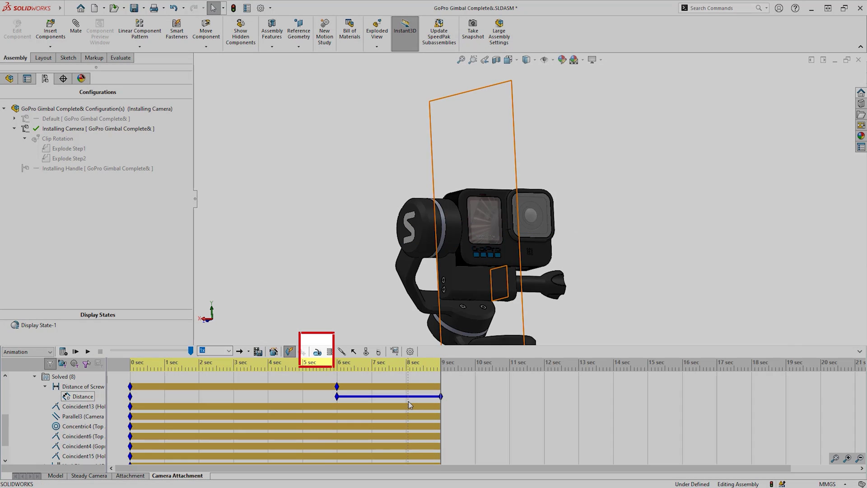
Start a rotary motor on the holding screw face with Distance as its motion type
{"action": "left_click", "coordinate": [407, 401]}
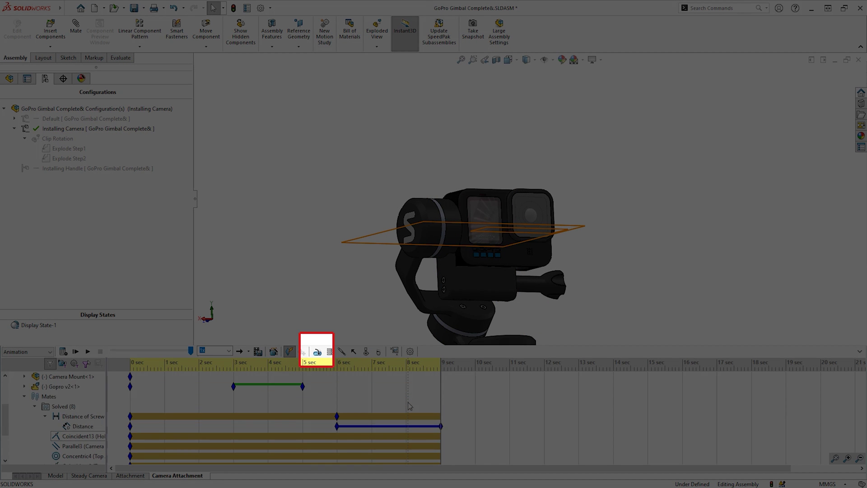
{"action": "scroll", "coordinate": [408, 402], "scroll_direction": "up", "scroll_amount": 5}
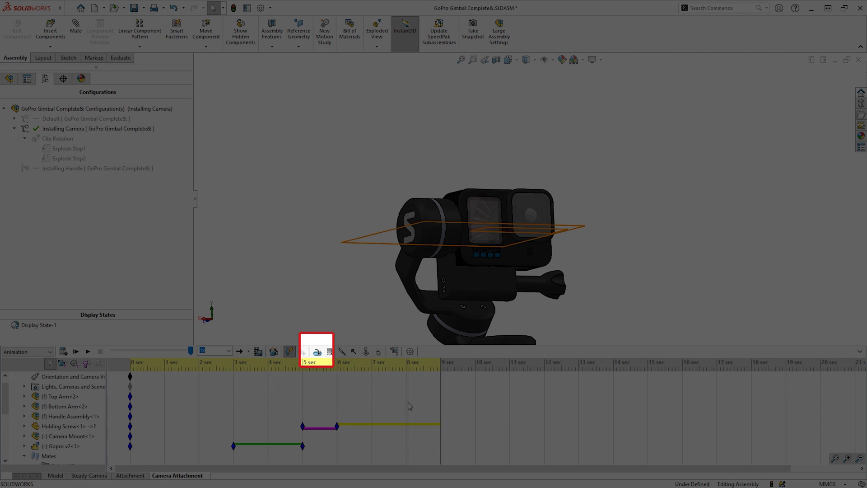
{"action": "left_click", "coordinate": [175, 377]}
{"action": "left_click", "coordinate": [318, 355]}
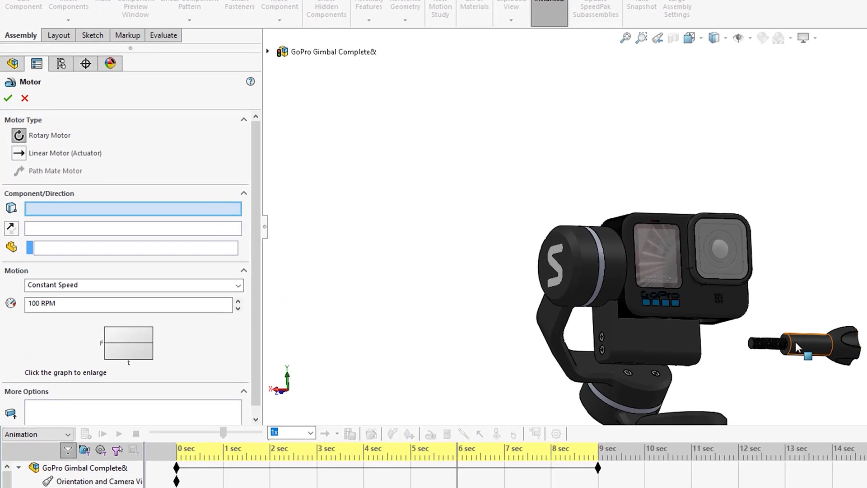
{"action": "left_click", "coordinate": [583, 286]}
{"action": "left_click", "coordinate": [80, 292]}
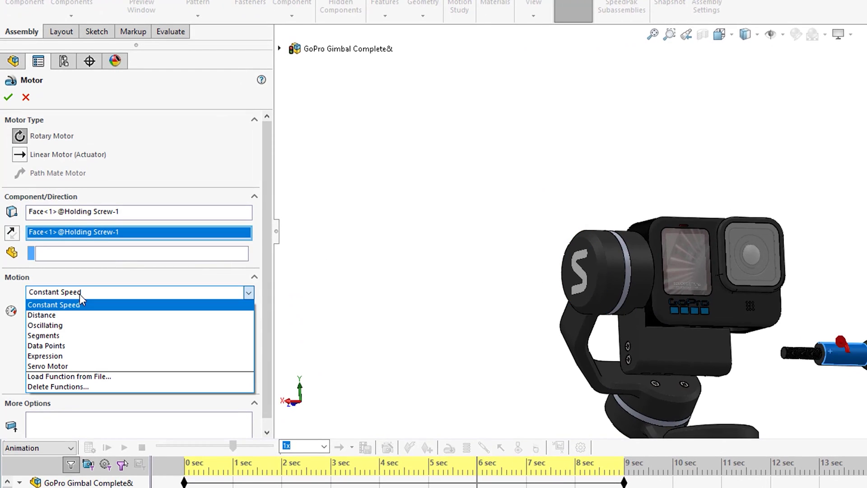
{"action": "left_click", "coordinate": [63, 315]}
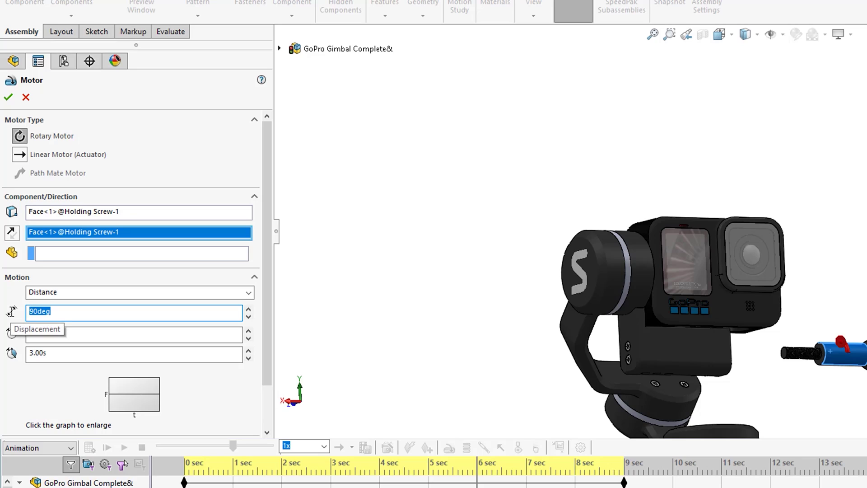
Set the motor to 720 degrees, starting at 7 seconds for 2 seconds, and confirm
{"action": "type", "text": "720"}
{"action": "left_click", "coordinate": [62, 331]}
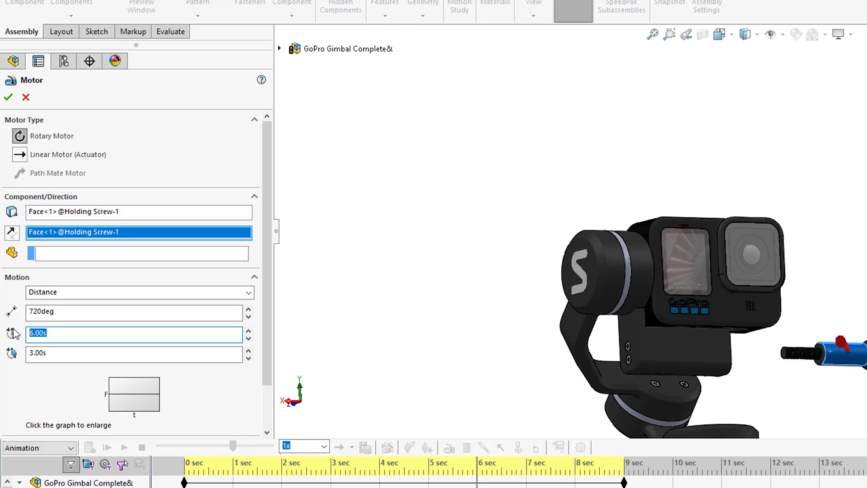
{"action": "type", "text": "7"}
{"action": "key", "text": "Tab"}
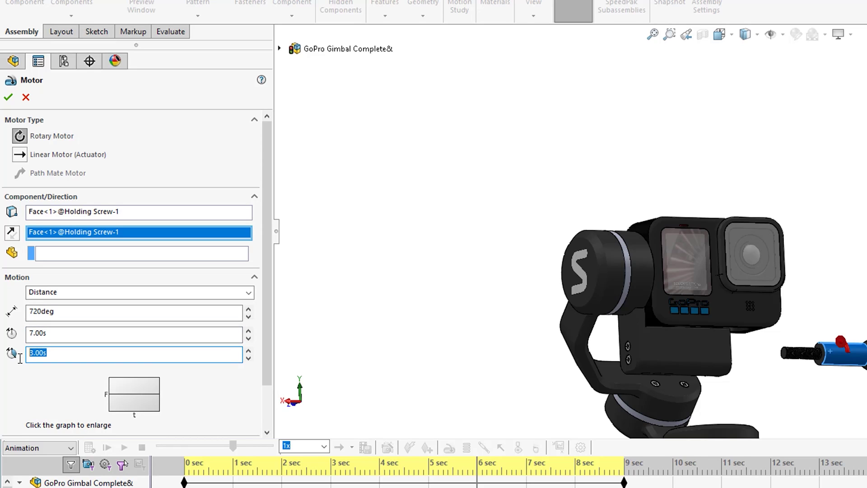
{"action": "type", "text": "2"}
{"action": "left_click", "coordinate": [8, 97]}
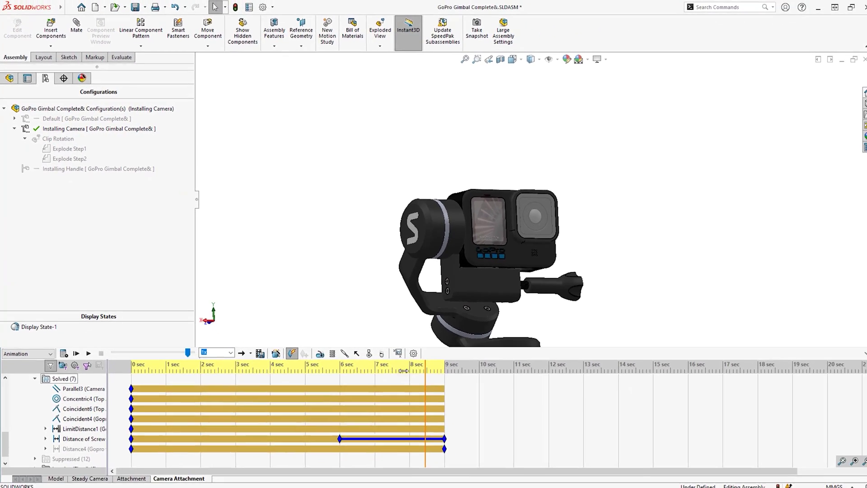
{"action": "left_click_drag", "start_coordinate": [403, 370], "coordinate": [438, 371]}
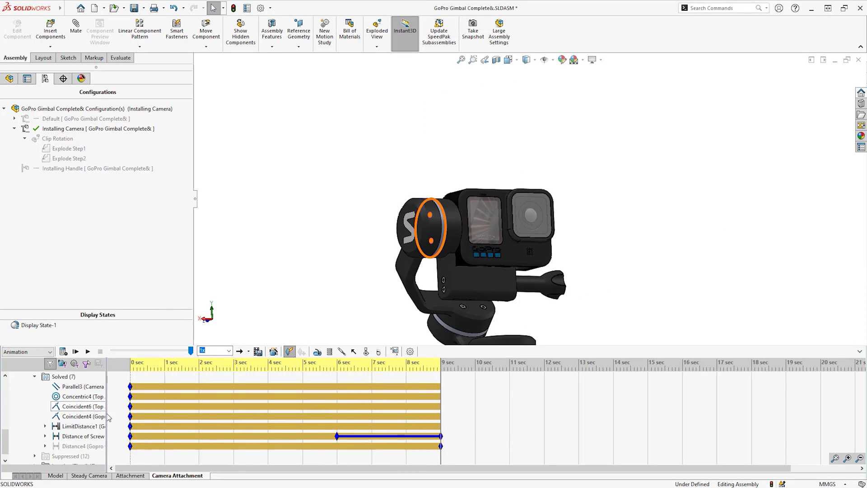
Check RotaryMotor4, then recalculate the Camera Attachment study and stop playback when finished
{"action": "scroll", "coordinate": [79, 416], "scroll_direction": "up", "scroll_amount": 5}
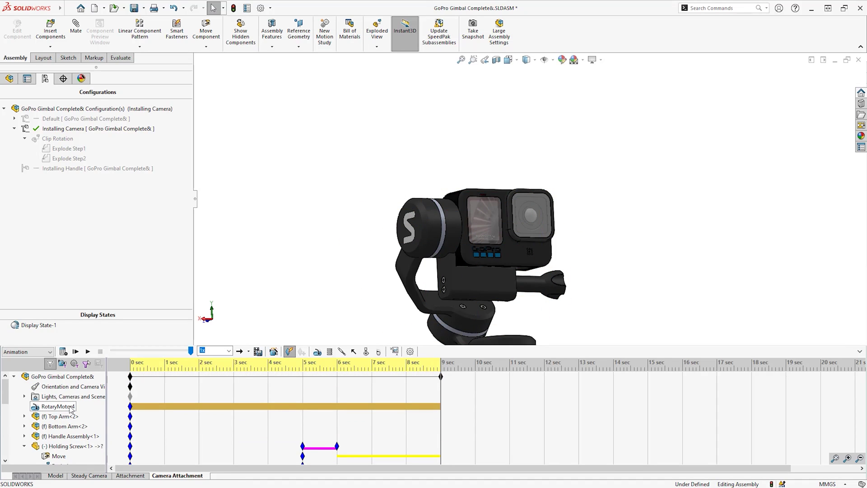
{"action": "right_click", "coordinate": [71, 407]}
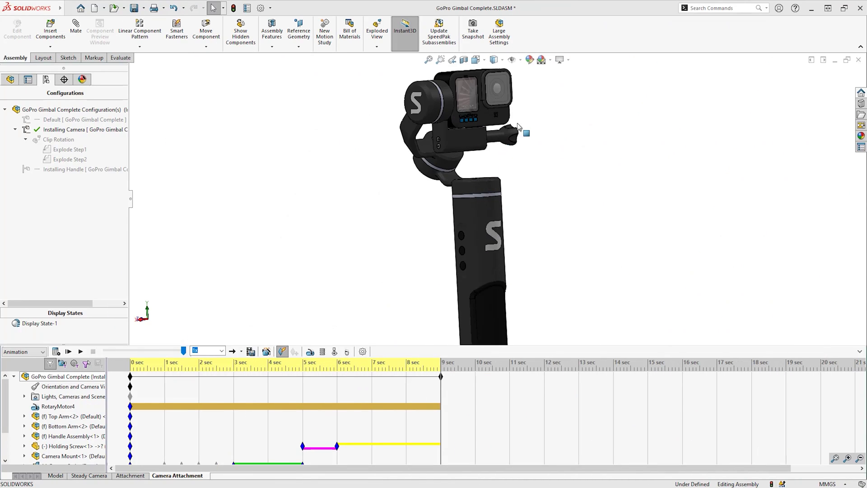
{"action": "middle_click_drag", "start_coordinate": [518, 127], "coordinate": [433, 116]}
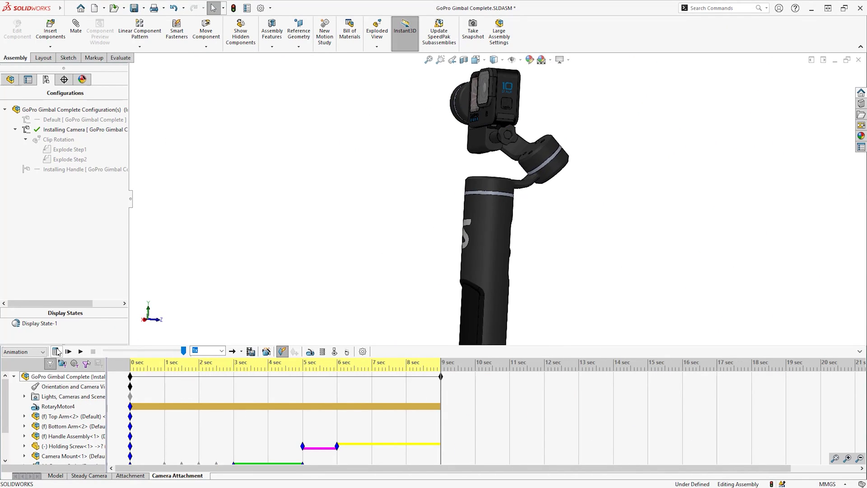
{"action": "left_click", "coordinate": [56, 351]}
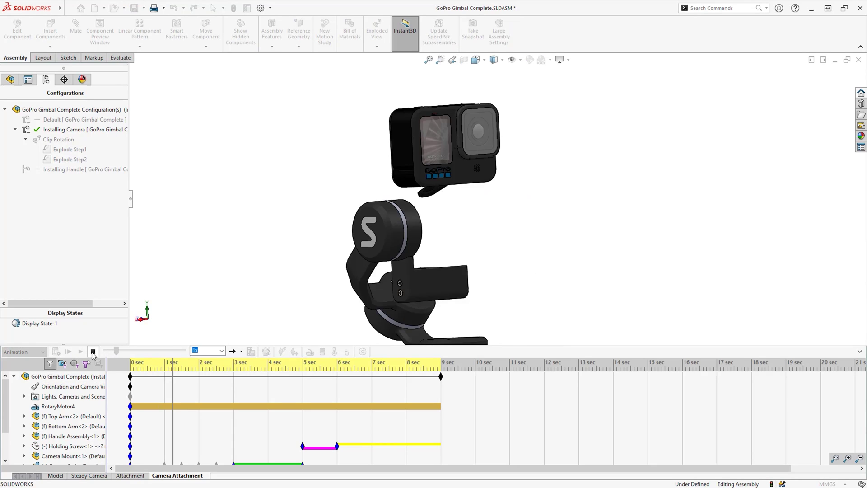
{"action": "left_click", "coordinate": [93, 352]}
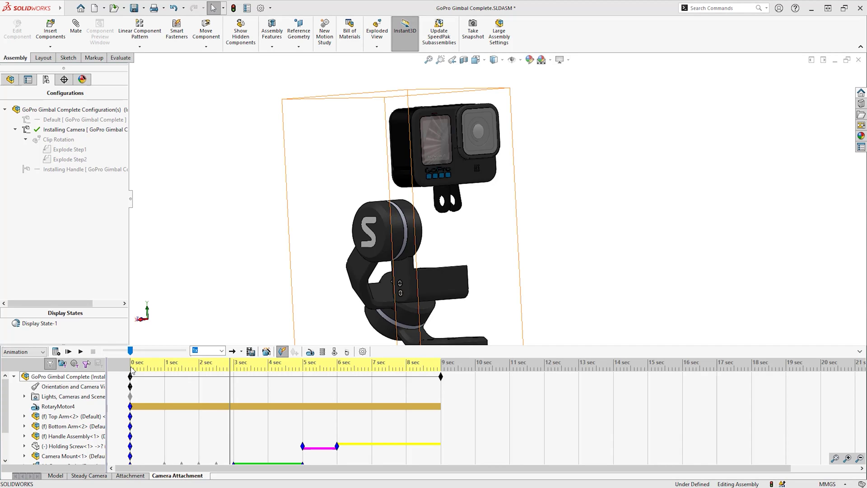
Turn on Disable View Key Creation for Orientation and Camera Views
{"action": "right_click", "coordinate": [88, 388]}
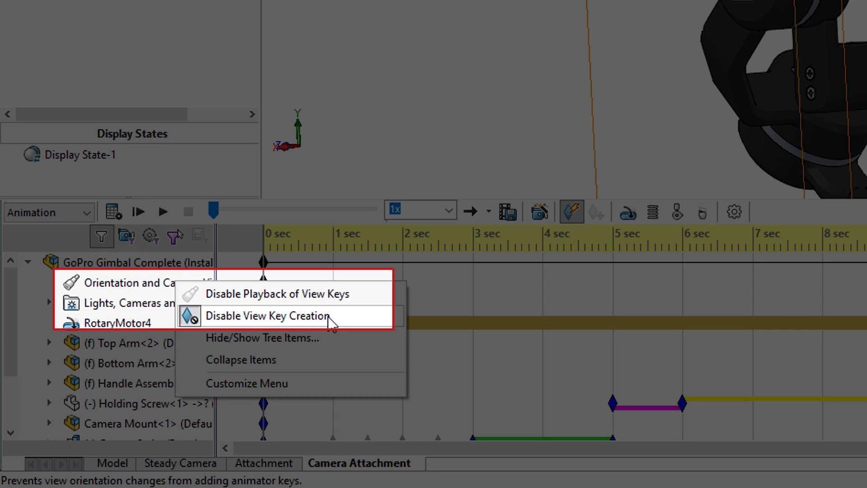
{"action": "left_click", "coordinate": [328, 315]}
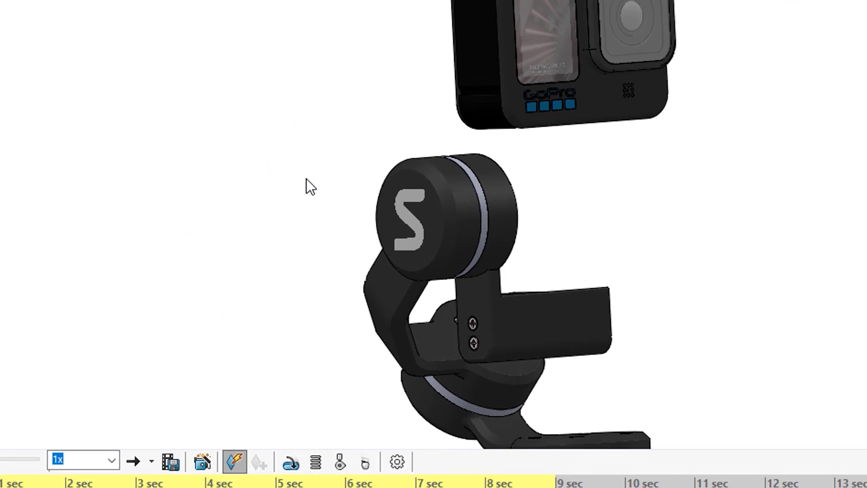
Target Camera1 on a GoPro point, key it at 2 sec, and add keys through 6 sec
{"action": "key", "text": "space"}
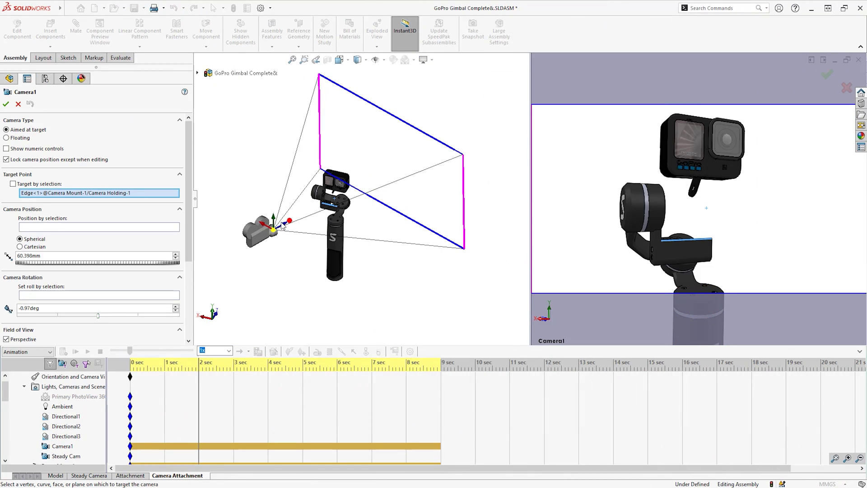
{"action": "scroll", "coordinate": [334, 194], "scroll_direction": "down", "scroll_amount": 6}
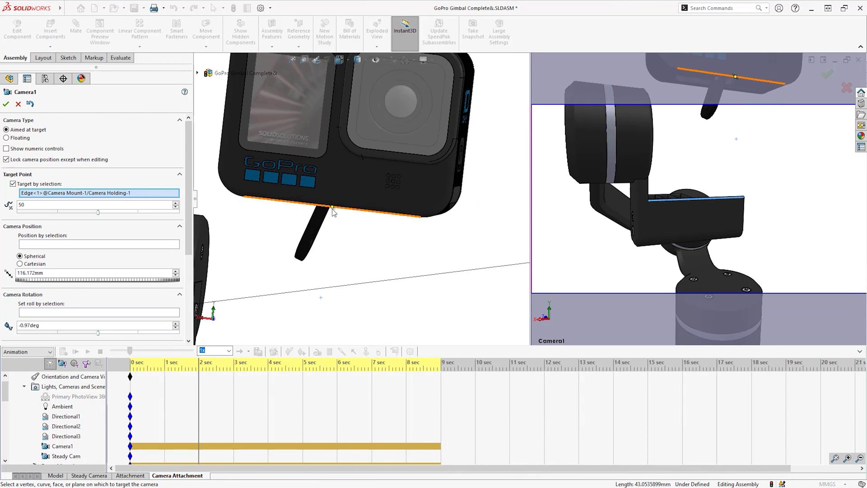
{"action": "left_click", "coordinate": [333, 200]}
{"action": "left_click", "coordinate": [5, 104]}
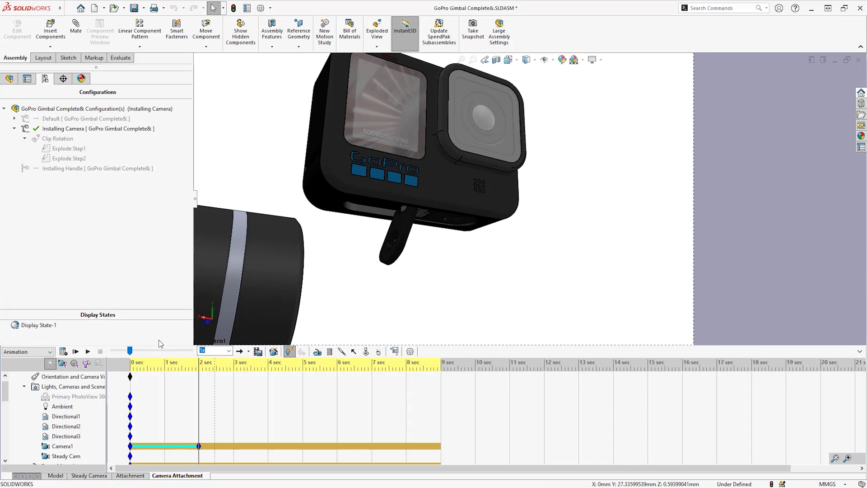
{"action": "left_click_drag", "start_coordinate": [196, 377], "coordinate": [304, 378]}
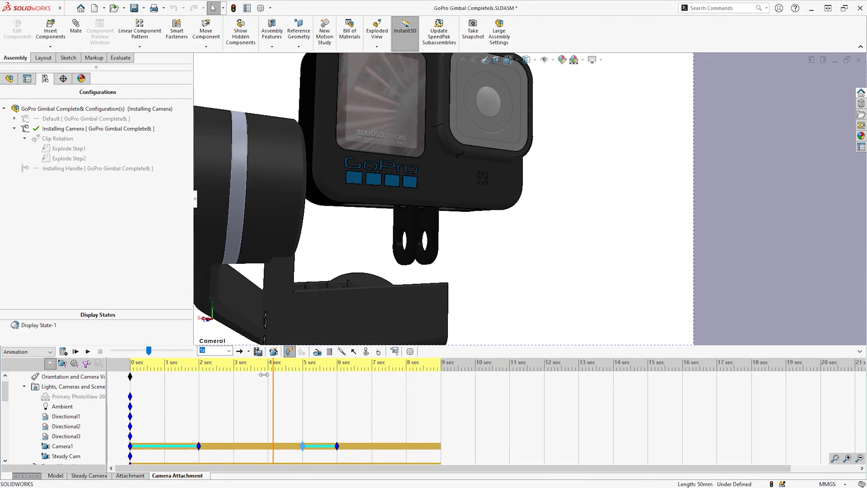
{"action": "left_click_drag", "start_coordinate": [271, 377], "coordinate": [416, 378]}
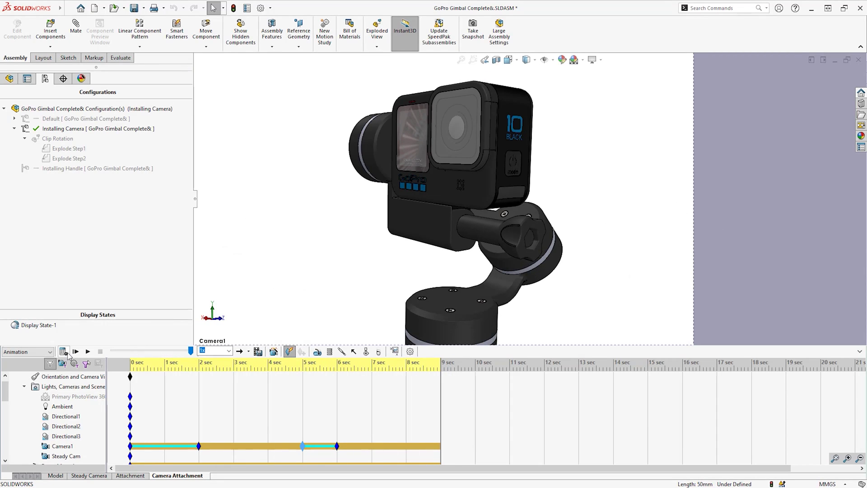
Save the animation as MP4 Video with the PhotoView 360 renderer, keeping 1920×1080 at 30 fps
{"action": "left_click", "coordinate": [258, 352]}
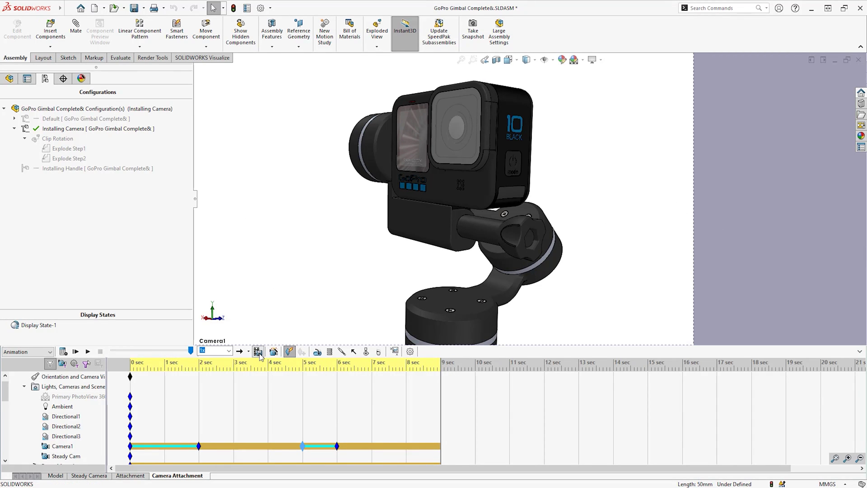
{"action": "left_click", "coordinate": [391, 230]}
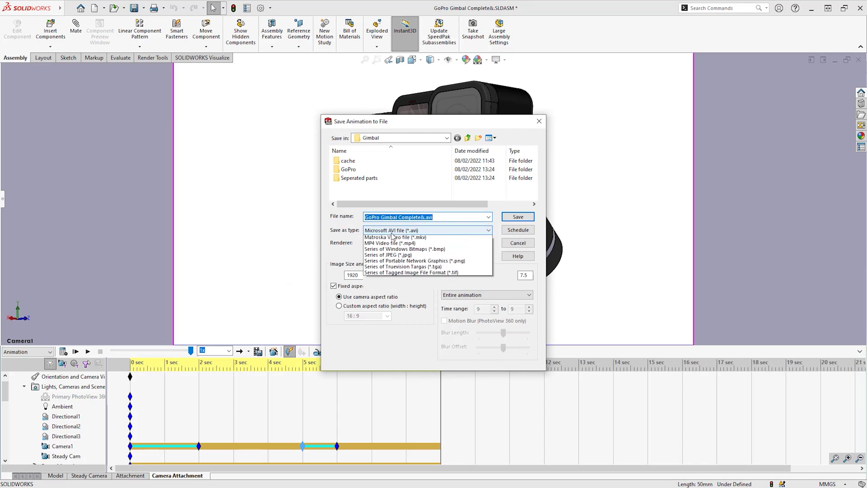
{"action": "left_click", "coordinate": [397, 256]}
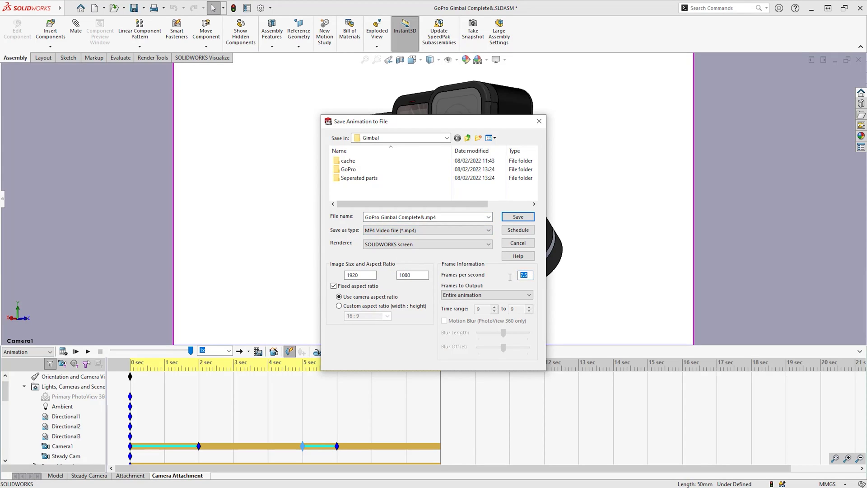
{"action": "left_click", "coordinate": [485, 245]}
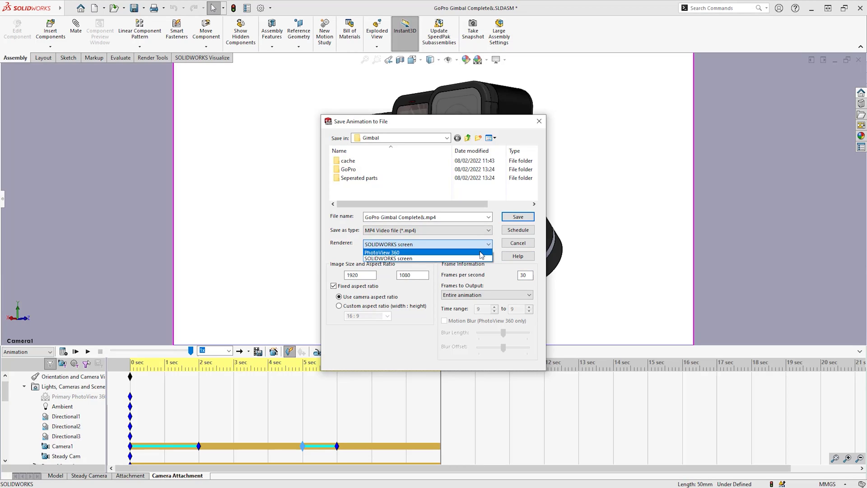
{"action": "left_click", "coordinate": [480, 253]}
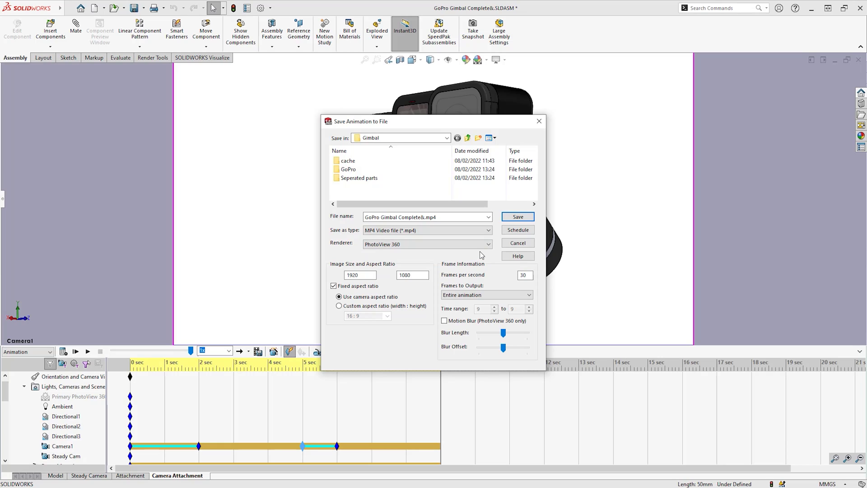
Close the export settings and tick SOLIDWORKS Visualize in the Add-Ins list
{"action": "left_click", "coordinate": [539, 121]}
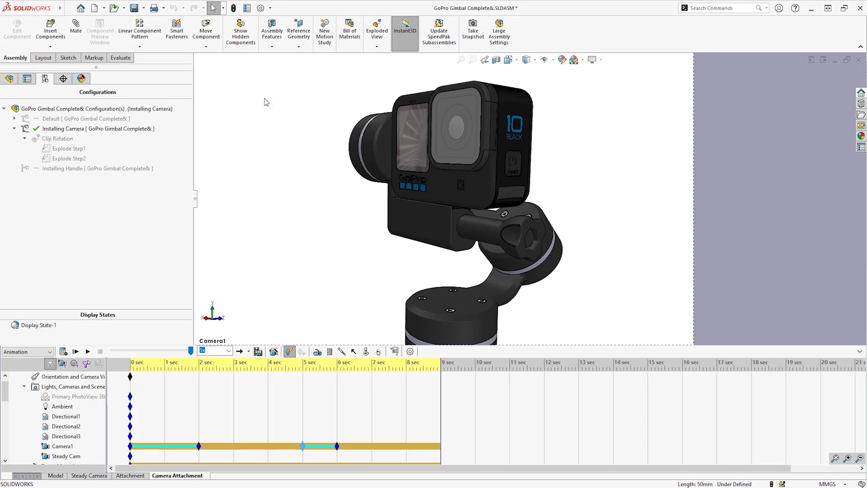
{"action": "left_click", "coordinate": [270, 8]}
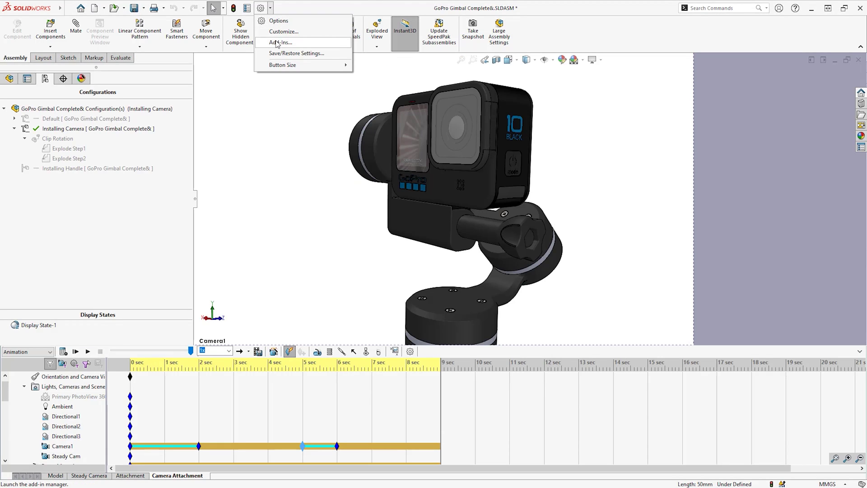
{"action": "left_click", "coordinate": [280, 42]}
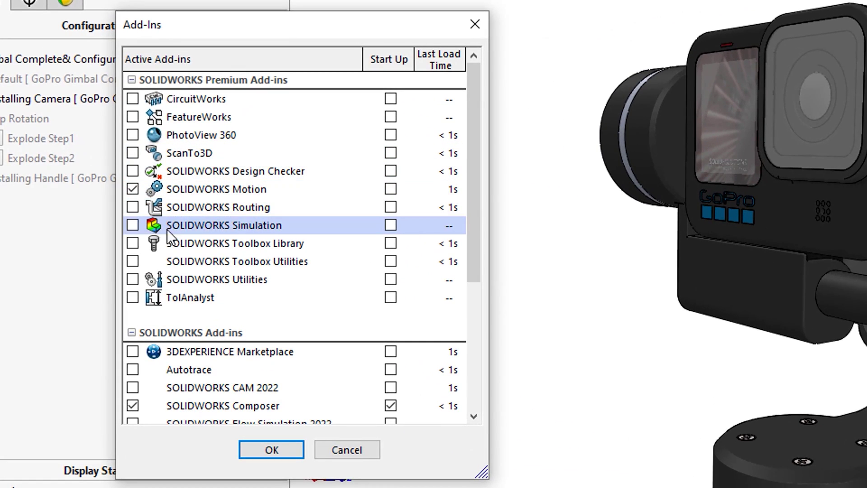
{"action": "scroll", "coordinate": [135, 296], "scroll_direction": "down", "scroll_amount": 3}
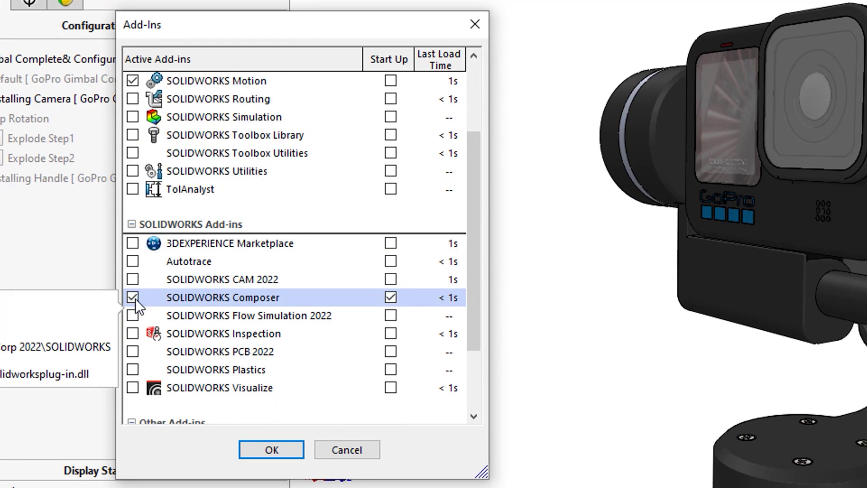
{"action": "left_click", "coordinate": [132, 333]}
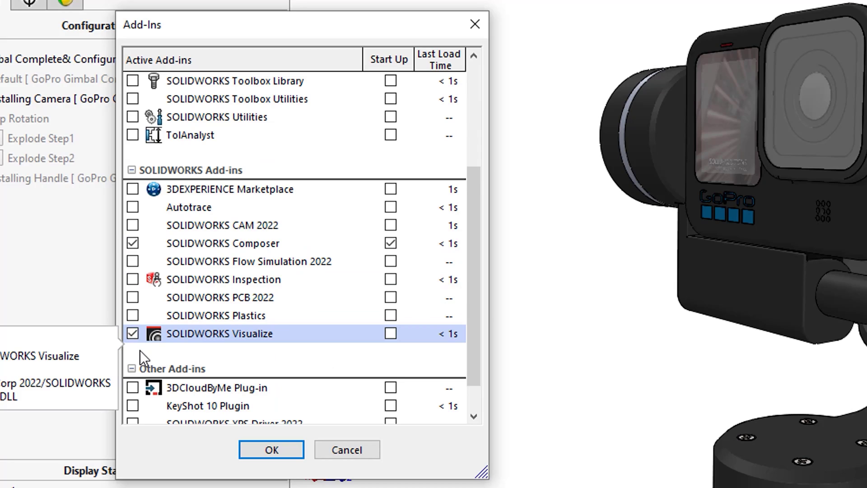
{"action": "scroll", "coordinate": [141, 354], "scroll_direction": "down", "scroll_amount": 1}
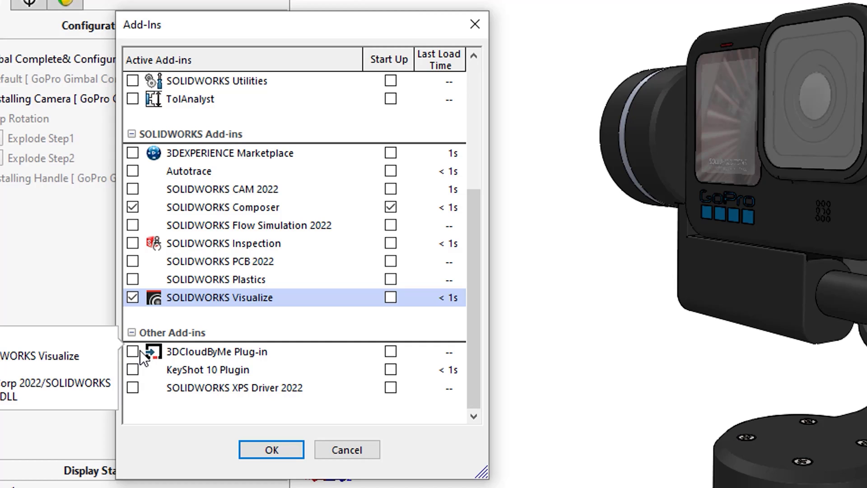
{"action": "left_click", "coordinate": [272, 449]}
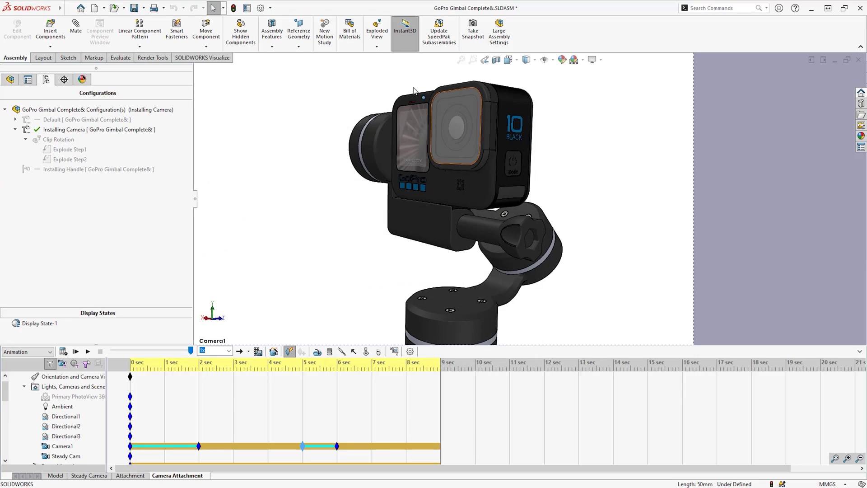
Run Export Advanced on the Attachment motion study, accepting the out-of-date and rebuild prompts
{"action": "left_click", "coordinate": [215, 62]}
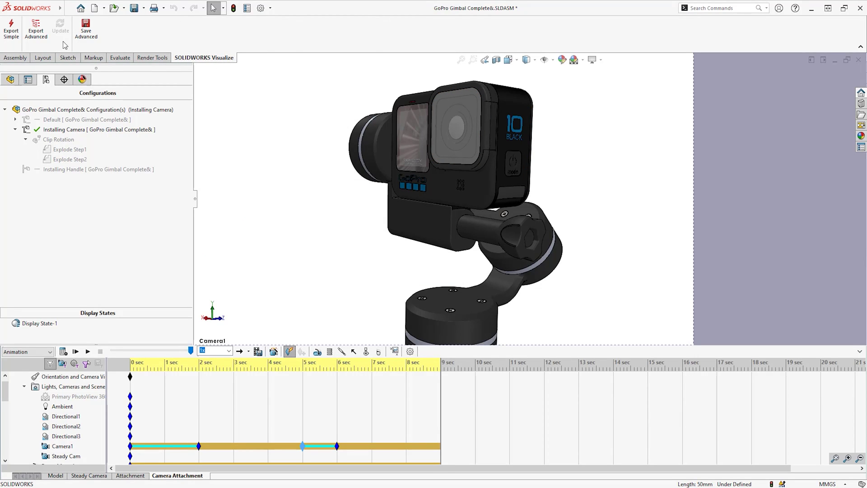
{"action": "left_click", "coordinate": [32, 26]}
{"action": "left_click", "coordinate": [68, 62]}
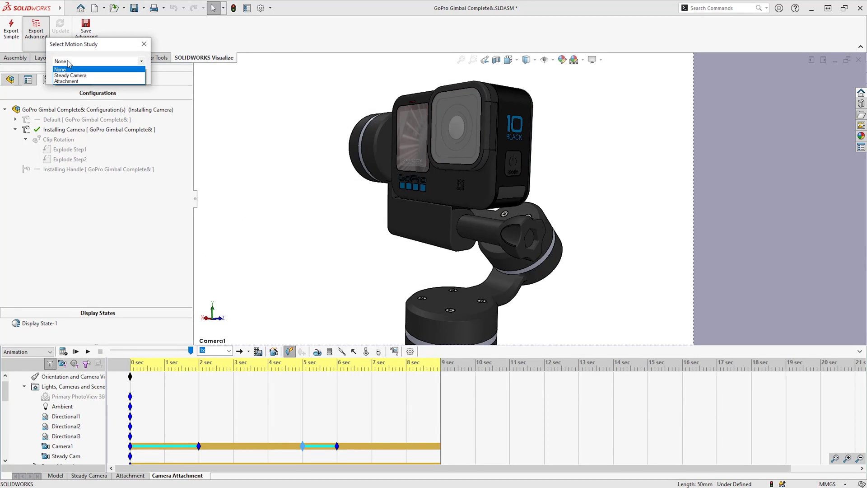
{"action": "left_click", "coordinate": [70, 82]}
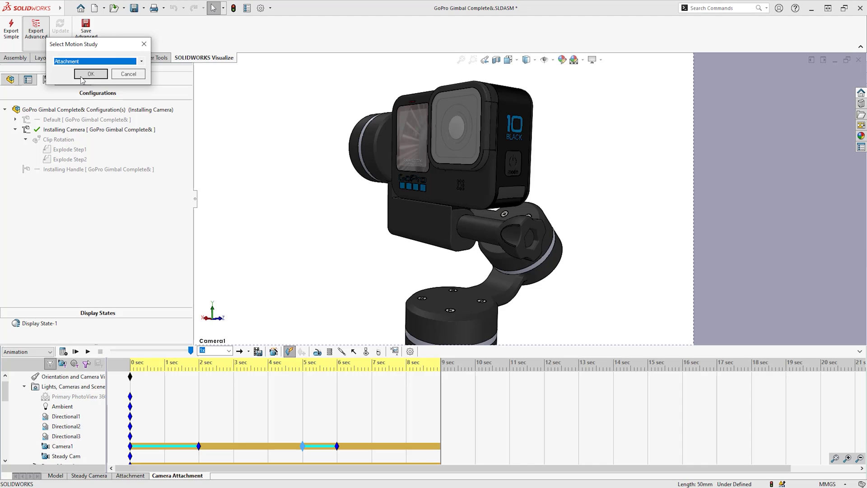
{"action": "left_click", "coordinate": [82, 76]}
{"action": "left_click", "coordinate": [453, 249]}
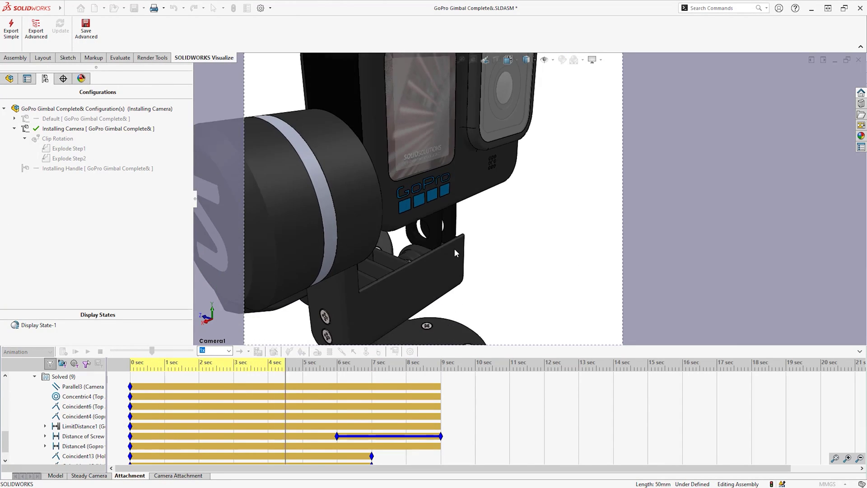
{"action": "key", "text": "ctrl+s"}
Dismiss the rebuild prompt so the project opens in SOLIDWORKS Visualize Professional
{"action": "left_click", "coordinate": [397, 236]}
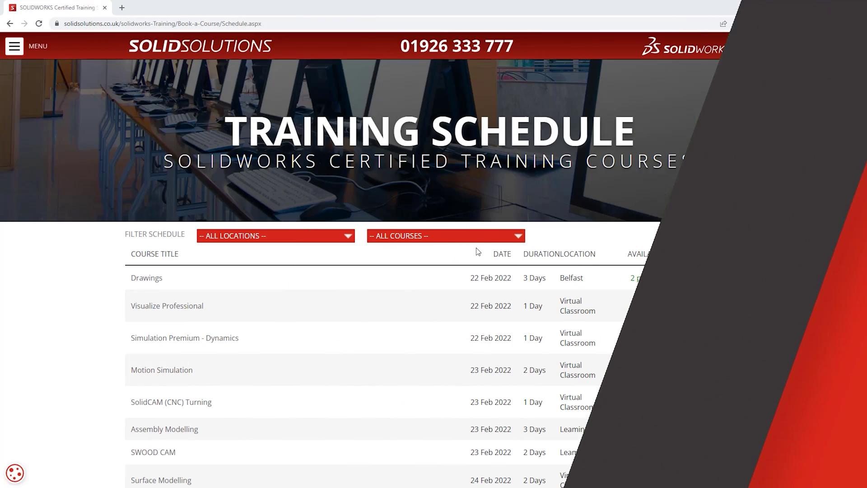
Filter the Training Schedule to Animations and open the 14 Mar 2022 Leeds course's booking form
{"action": "left_click", "coordinate": [477, 235]}
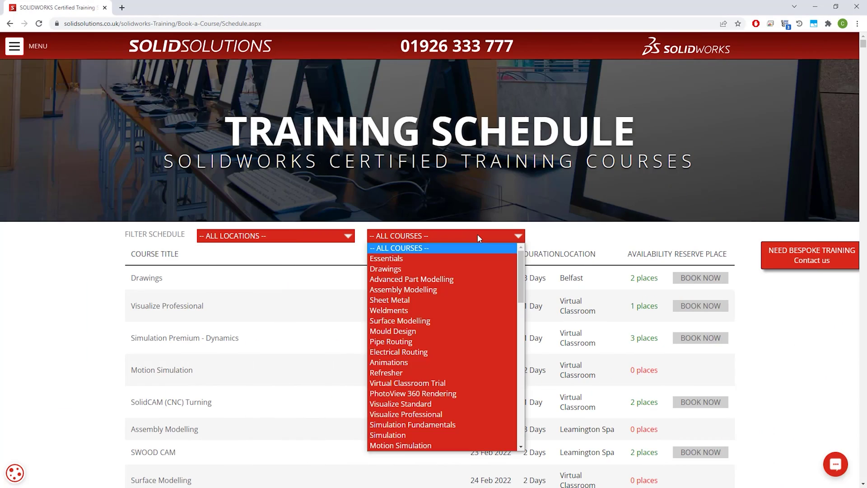
{"action": "left_click", "coordinate": [425, 363]}
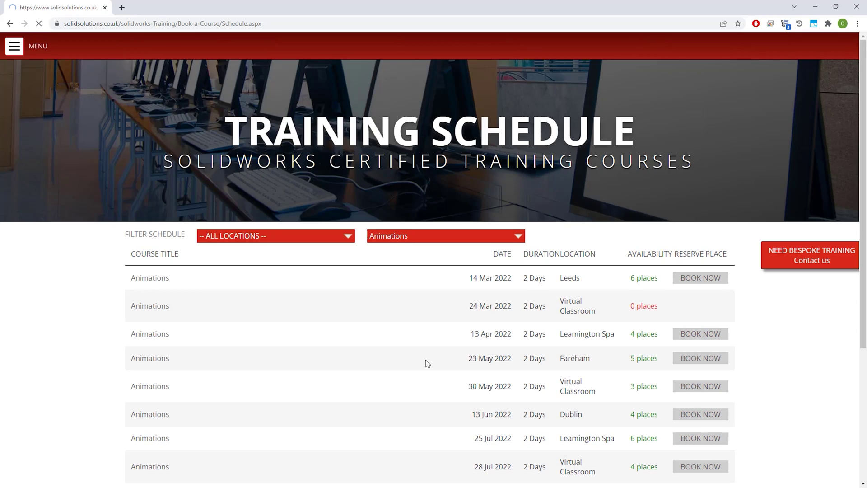
{"action": "left_click", "coordinate": [154, 278]}
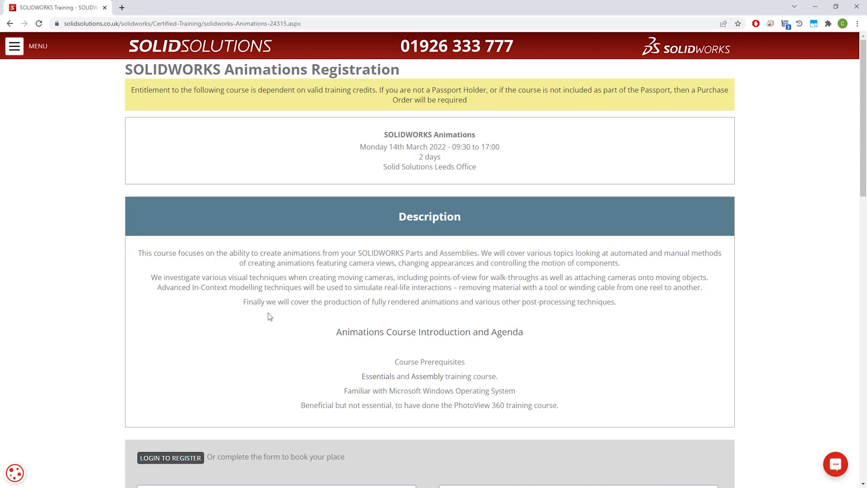
{"action": "scroll", "coordinate": [330, 325], "scroll_direction": "down", "scroll_amount": 3}
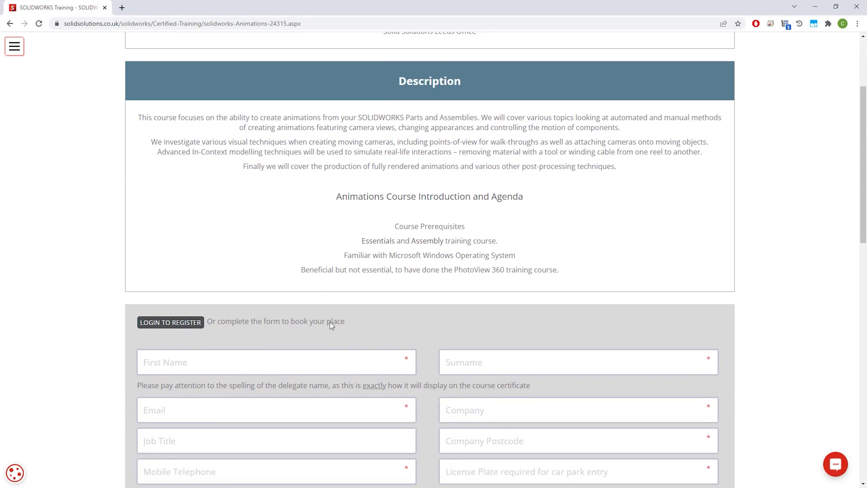